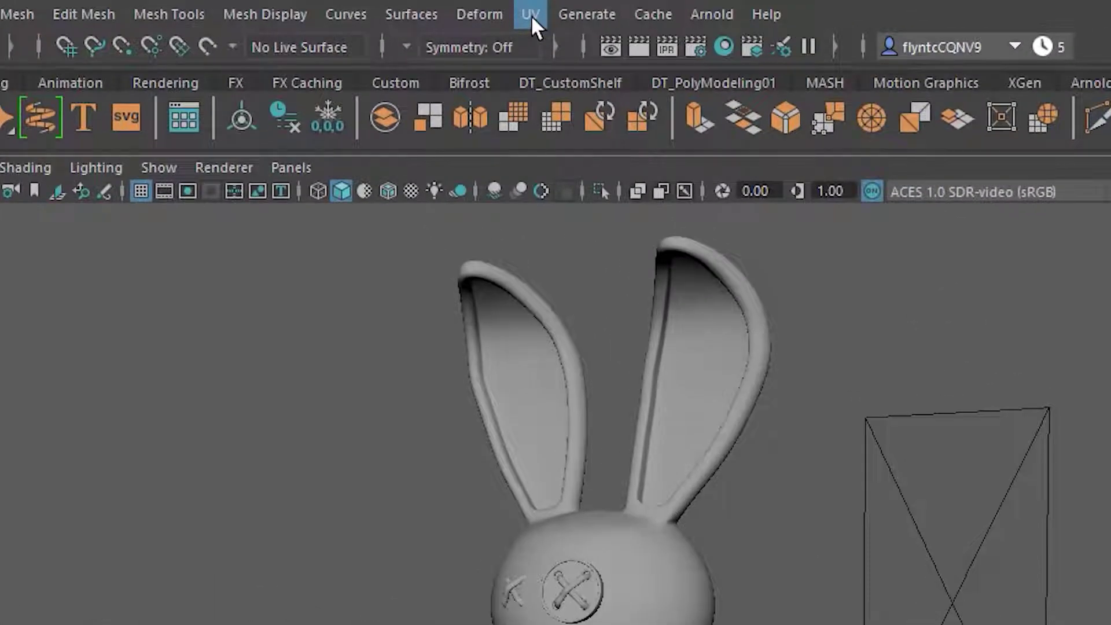
# - Look through the UV and Workspace menus without running any command
pyautogui.click(531, 17)
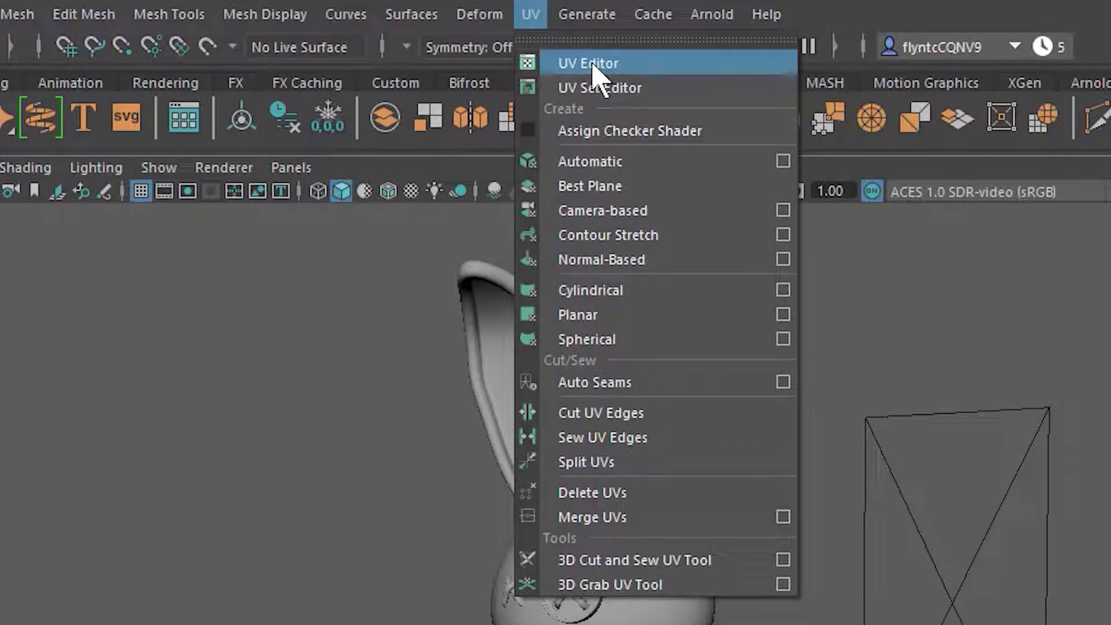
pyautogui.click(592, 64)
pyautogui.click(531, 14)
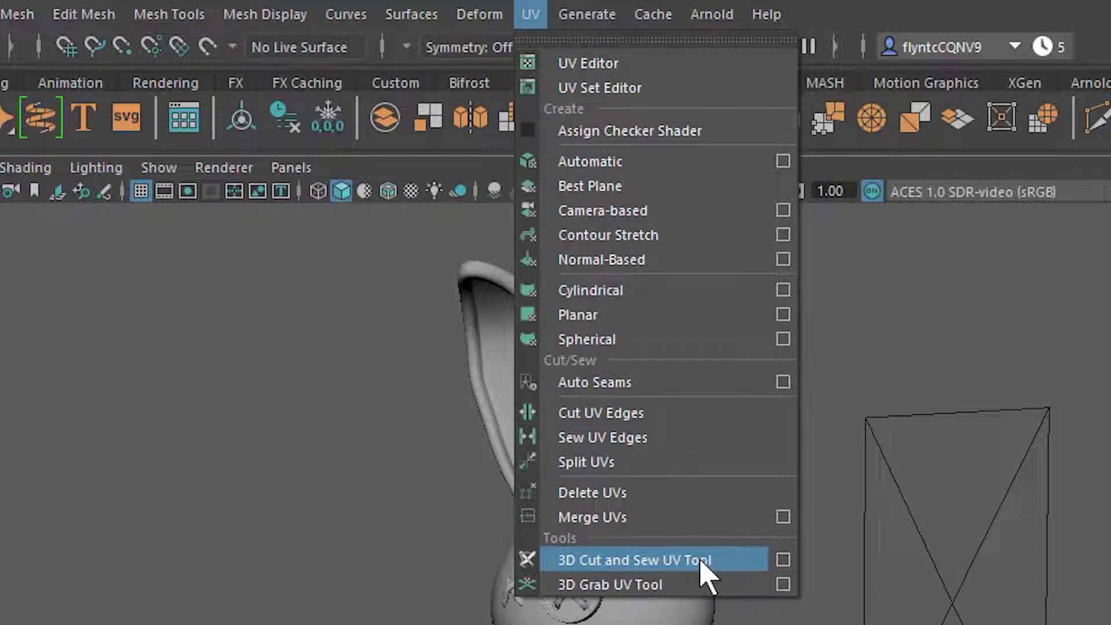
pyautogui.press('Escape')
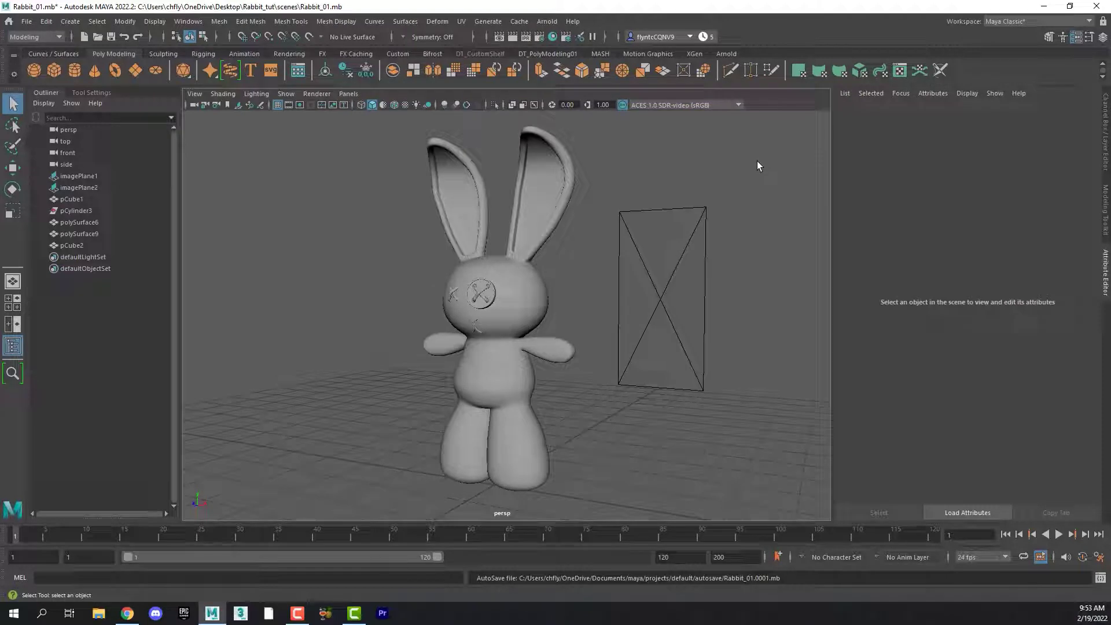
pyautogui.click(1088, 21)
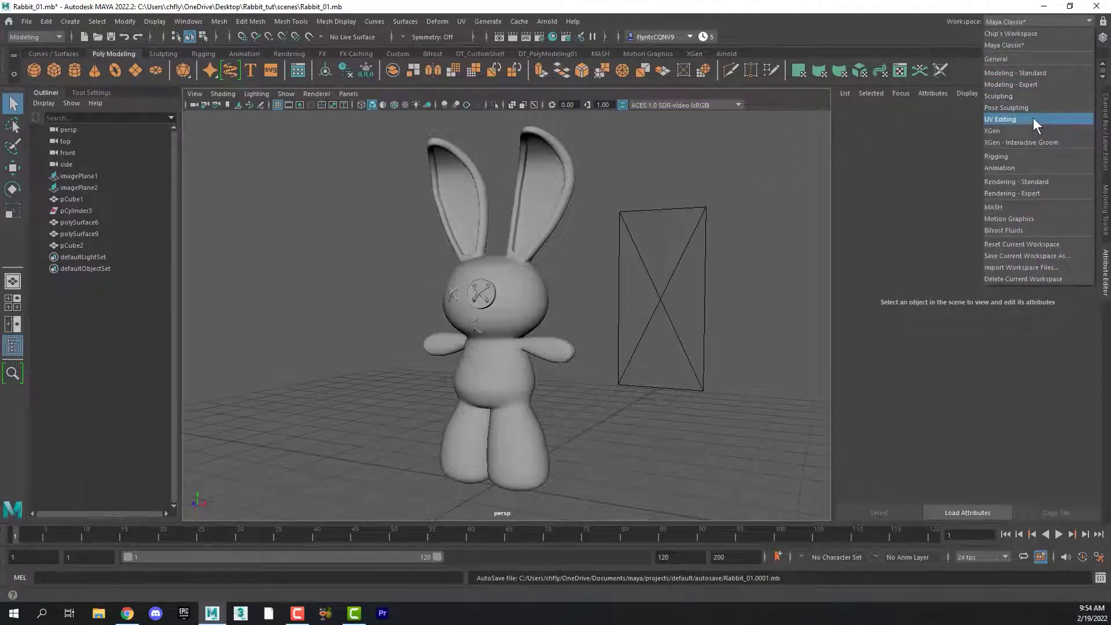
pyautogui.click(880, 27)
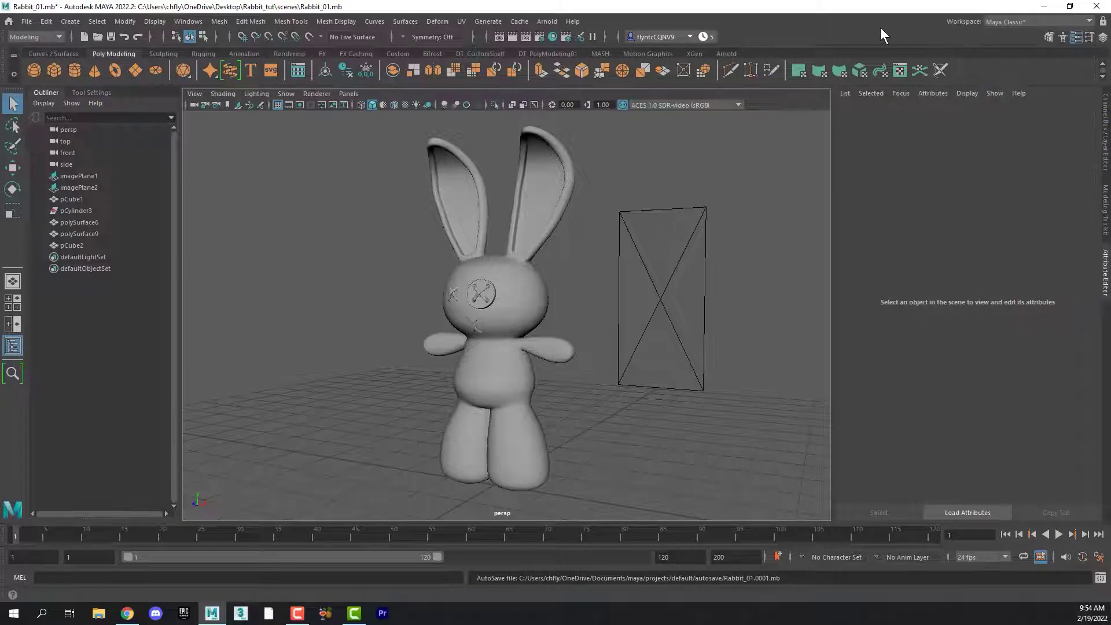
# - Hide the Reference image layer and show the rabbit as its unsmoothed low-poly cage
pyautogui.click(1106, 153)
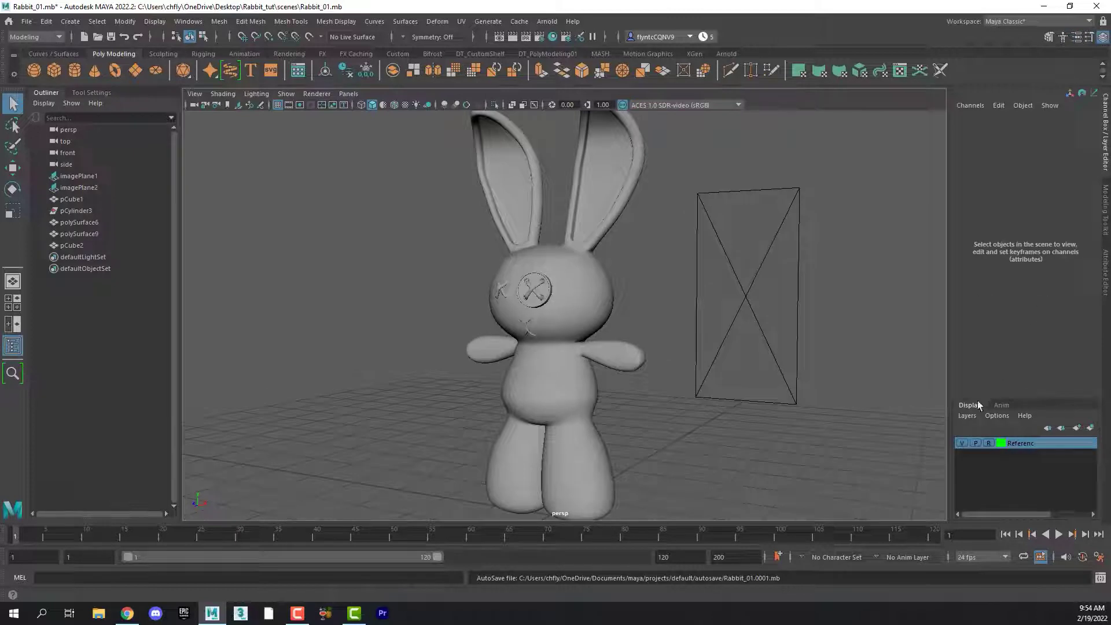
pyautogui.click(961, 444)
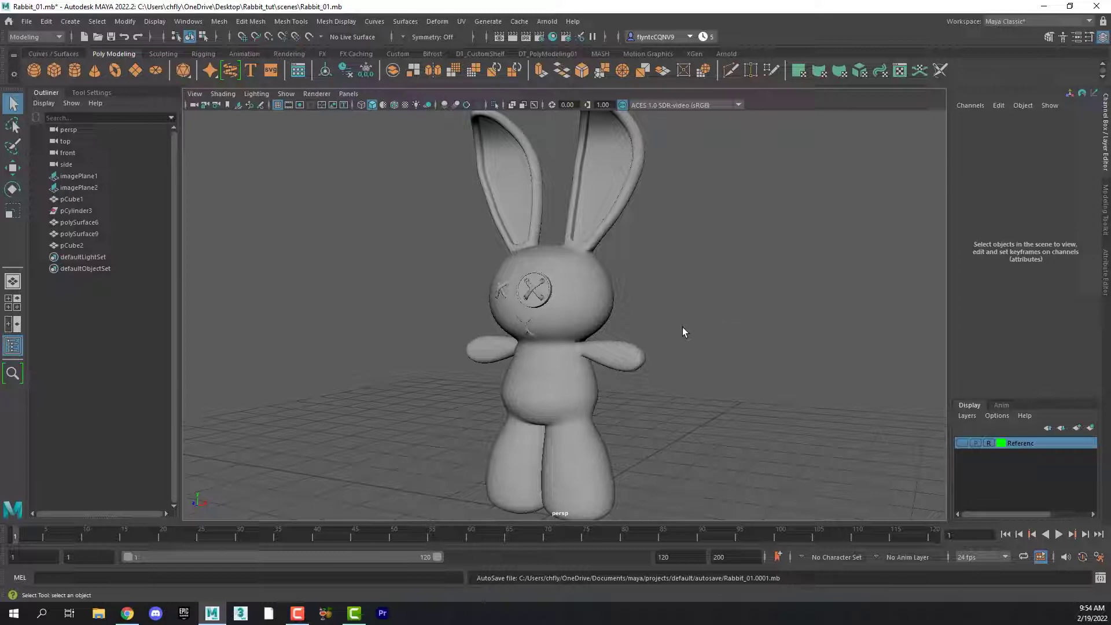
pyautogui.click(588, 294)
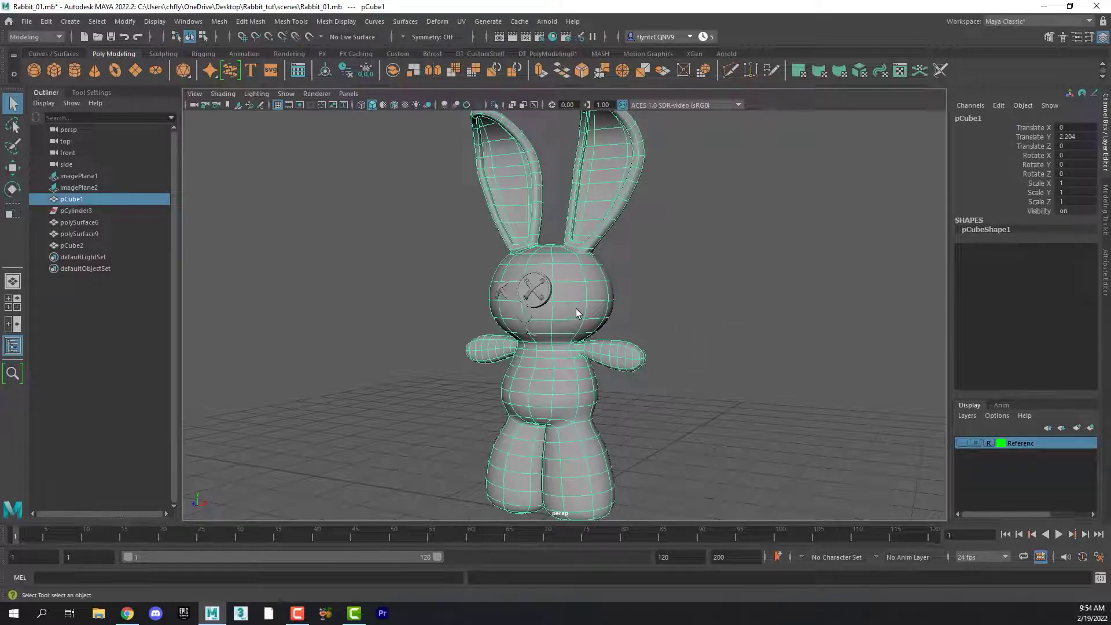
pyautogui.press('1')
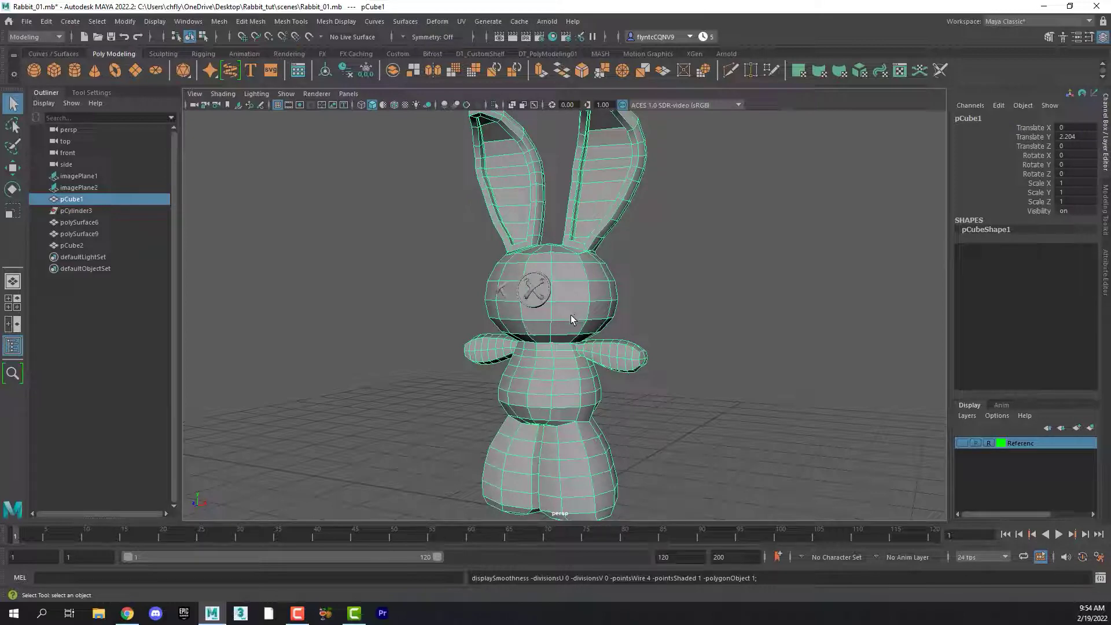
# - Orbit, dolly and pan to reframe the low-poly rabbit in the viewport
pyautogui.keyDown('alt'); pyautogui.moveTo(571, 314); pyautogui.dragTo(612, 310); pyautogui.keyUp('alt')
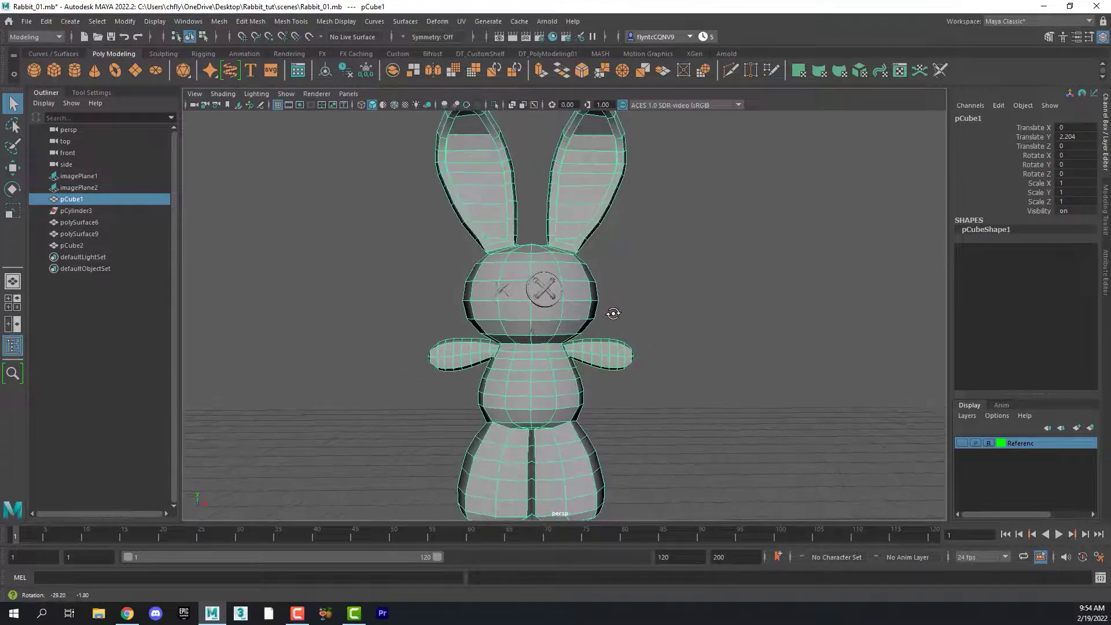
pyautogui.keyDown('alt'); pyautogui.rightClick(571, 301); pyautogui.keyUp('alt')
pyautogui.keyDown('alt'); pyautogui.moveTo(571, 298); pyautogui.dragTo(564, 327, button='right'); pyautogui.keyUp('alt')
pyautogui.keyDown('alt'); pyautogui.middleClick(564, 329); pyautogui.keyUp('alt')
pyautogui.keyDown('alt'); pyautogui.moveTo(564, 329); pyautogui.dragTo(585, 330, button='middle'); pyautogui.keyUp('alt')
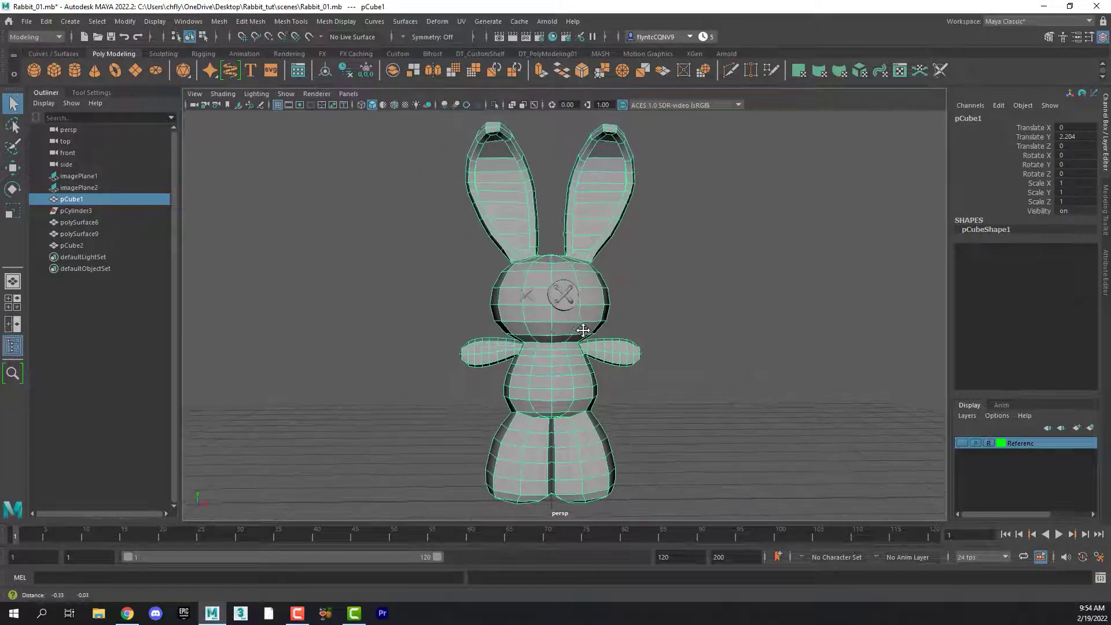
pyautogui.click(1092, 22)
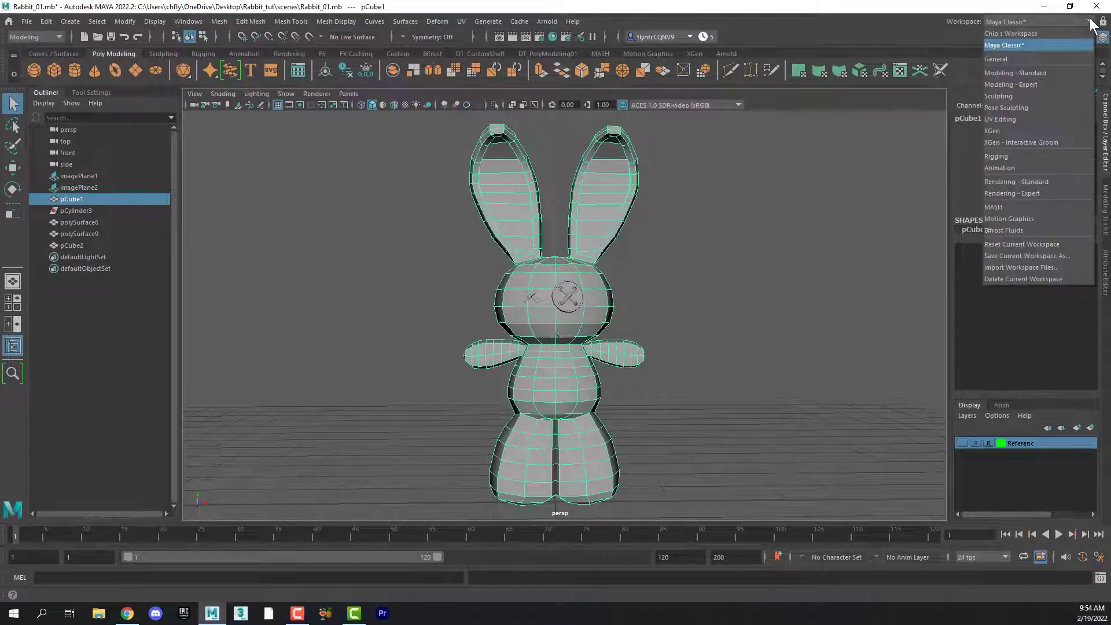
# - Switch to the UV Editing workspace and zoom the UV Editor on the rabbit's default UVs
pyautogui.click(1040, 118)
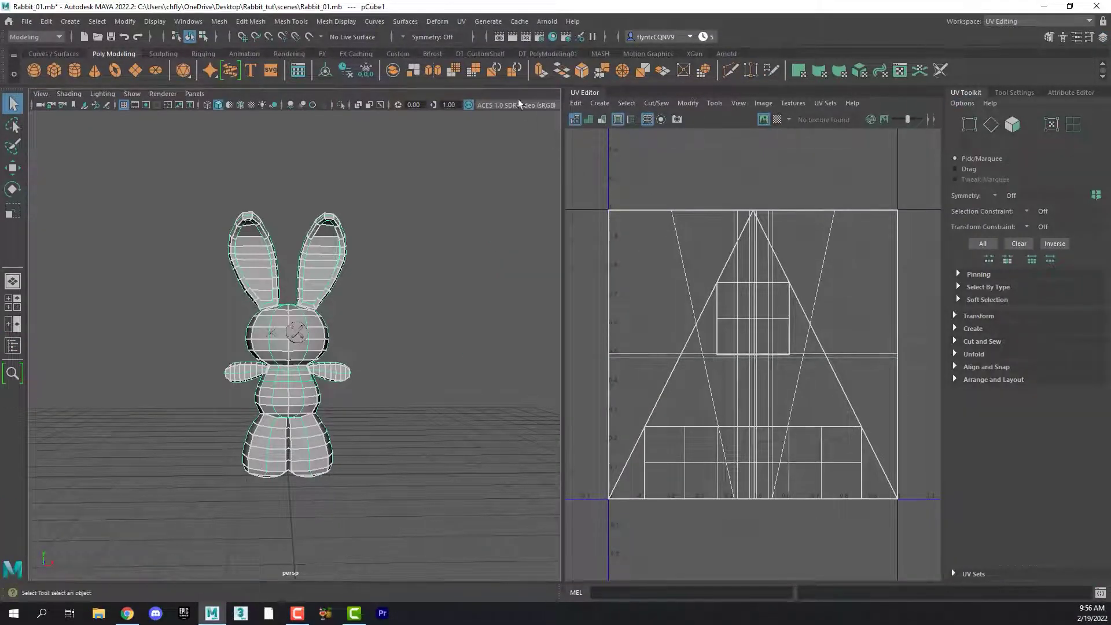
pyautogui.click(461, 21)
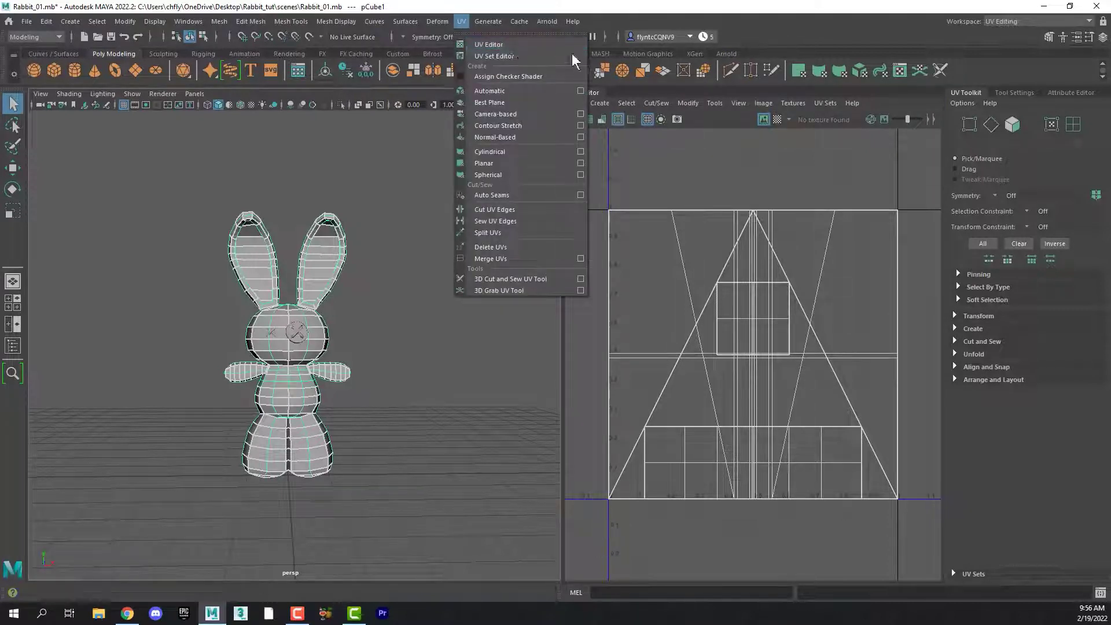
pyautogui.click(784, 161)
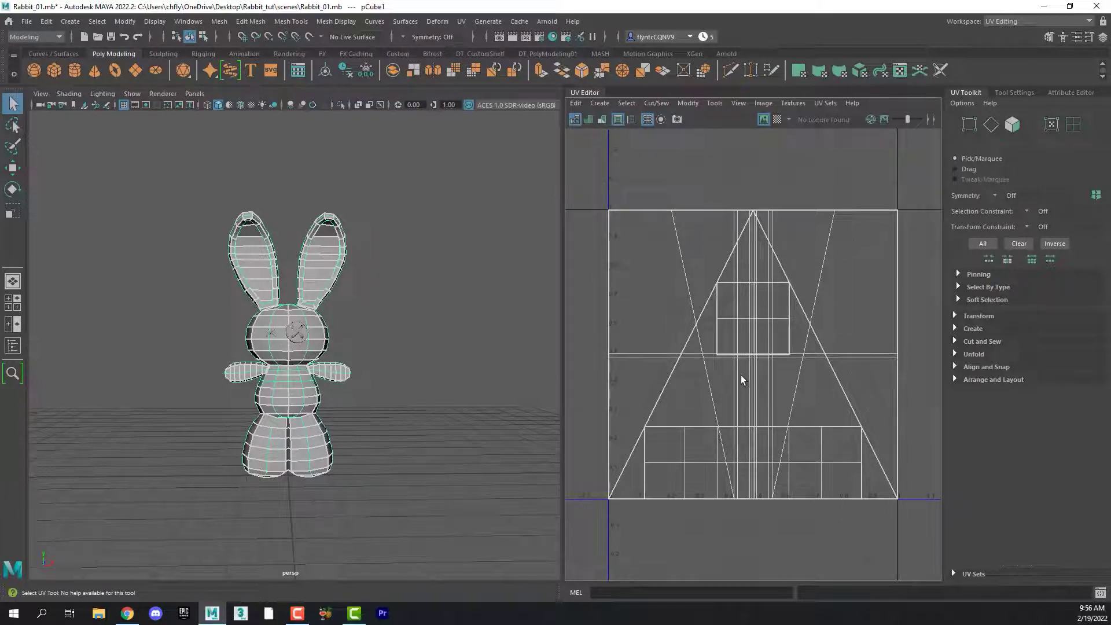
pyautogui.scroll(1, 741, 375)
pyautogui.scroll(-4, 741, 375)
pyautogui.scroll(-2, 741, 375)
pyautogui.scroll(4, 720, 352)
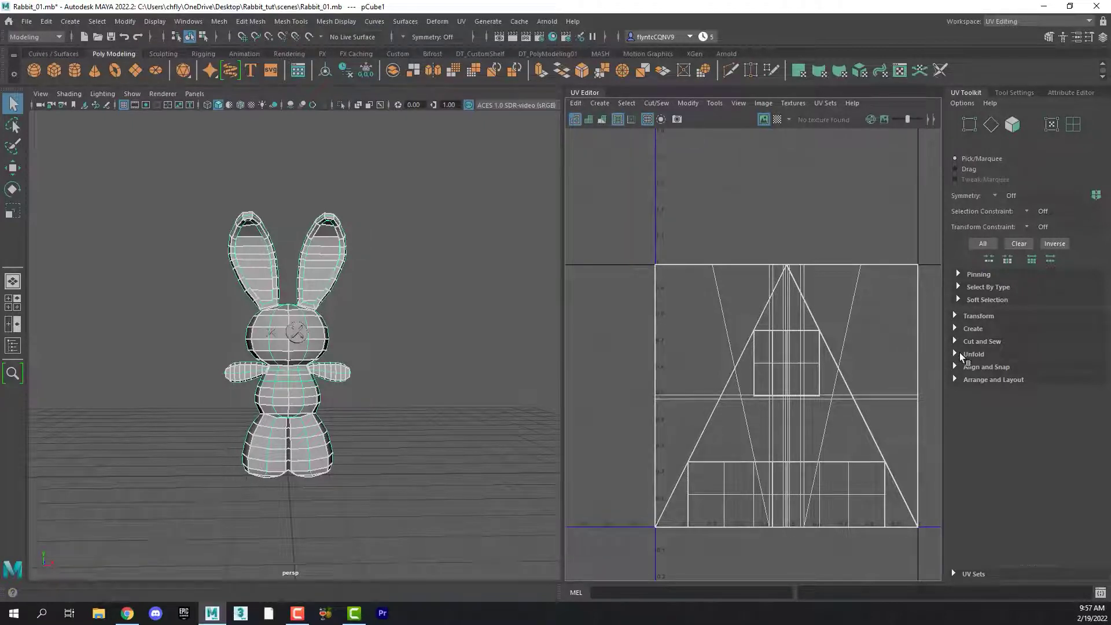
pyautogui.click(1014, 92)
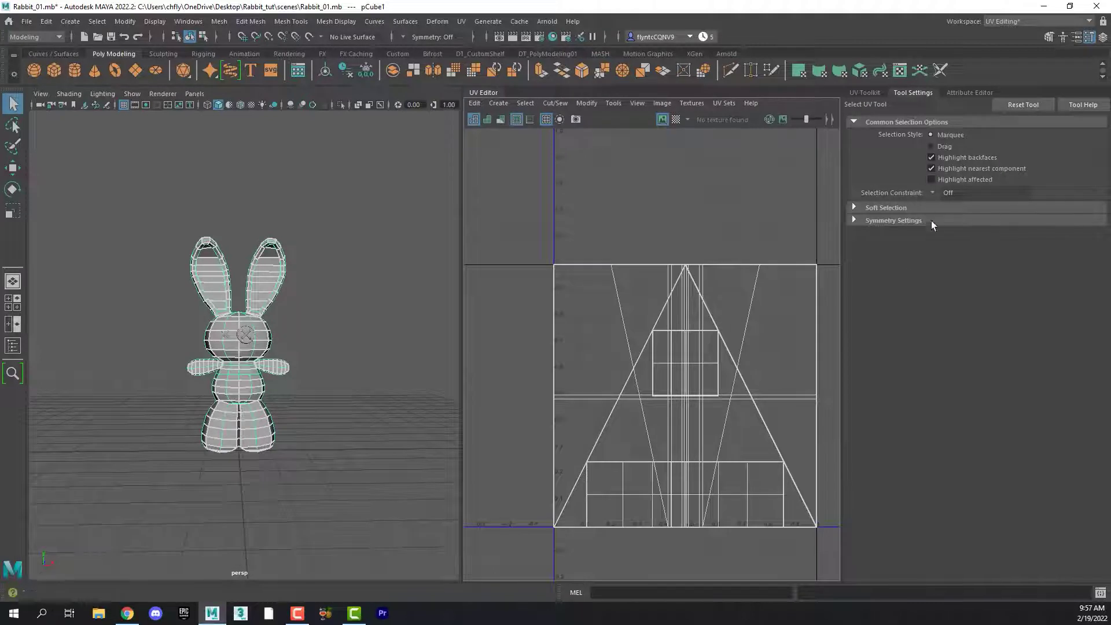
pyautogui.click(862, 93)
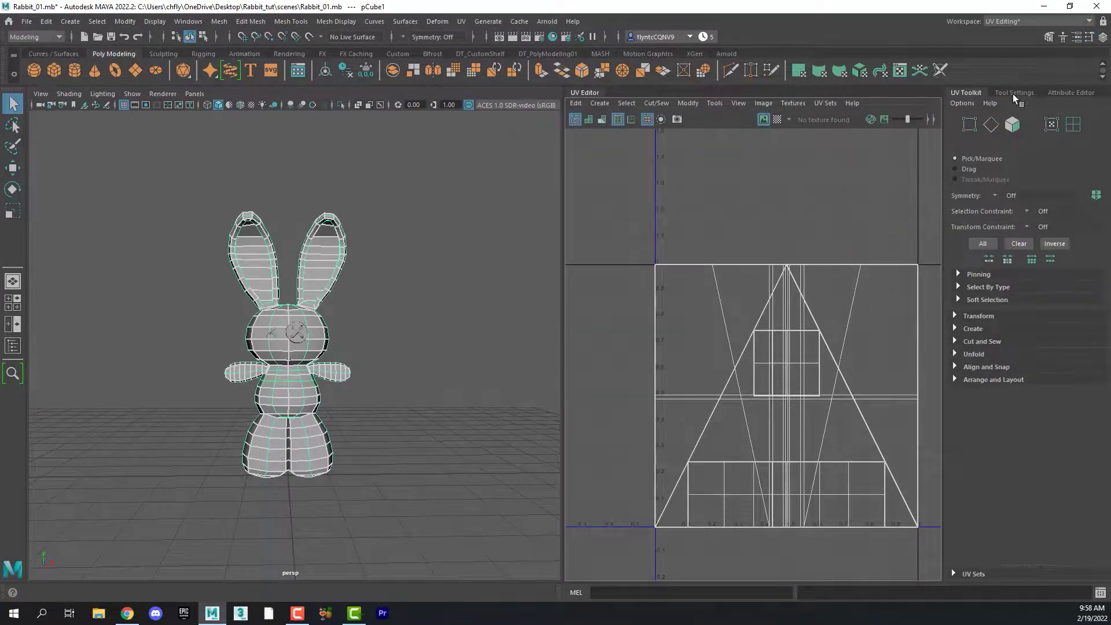
pyautogui.click(1071, 91)
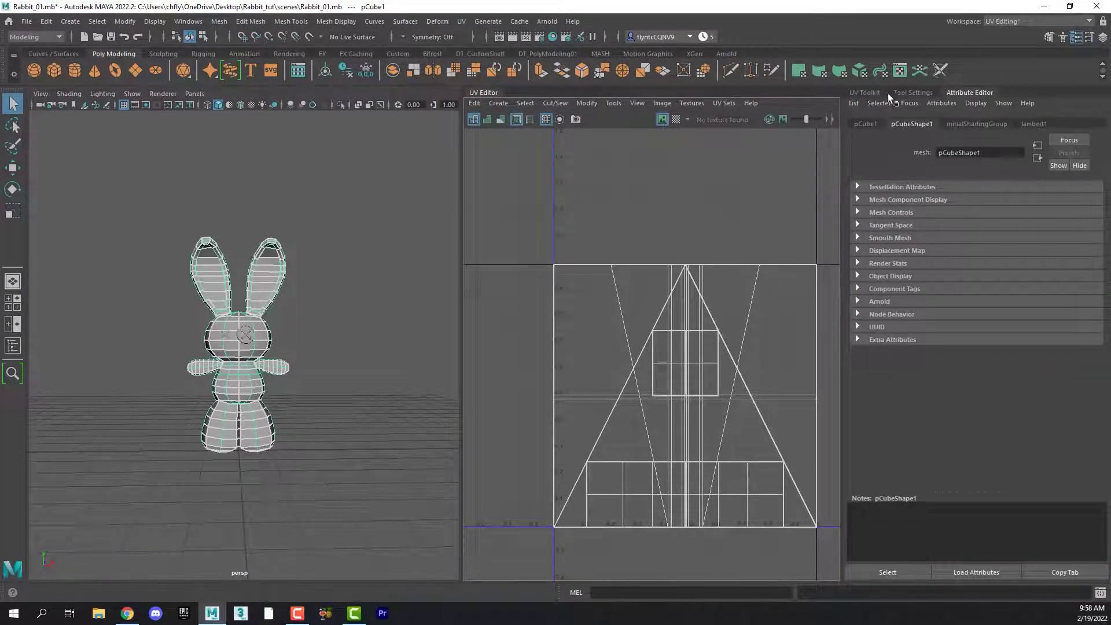
pyautogui.click(862, 94)
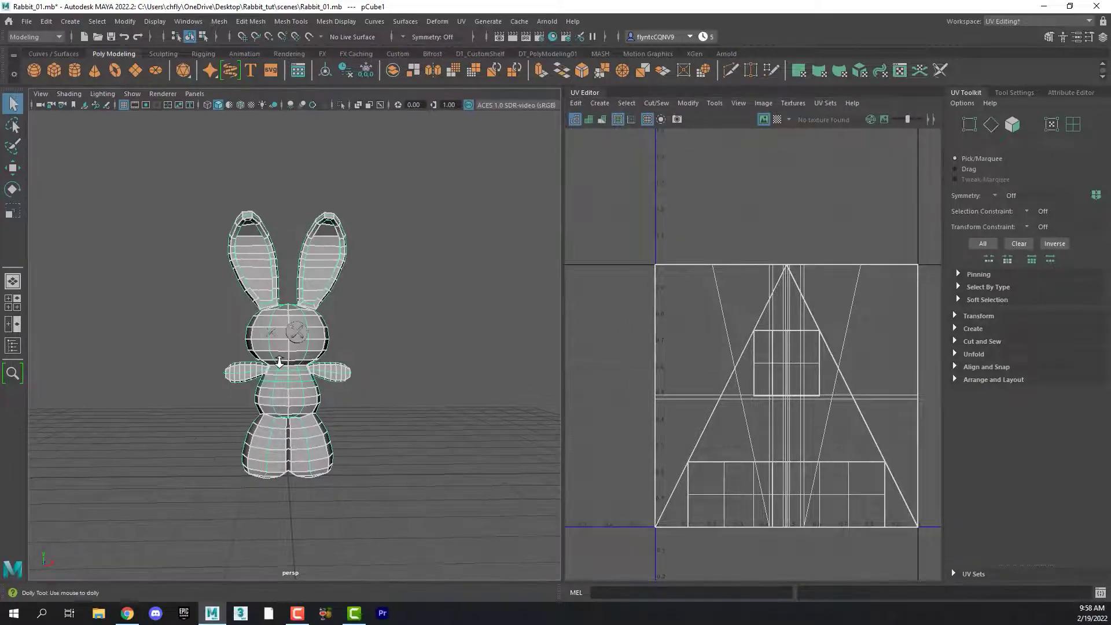
pyautogui.scroll(5, 283, 513)
pyautogui.scroll(1, 283, 512)
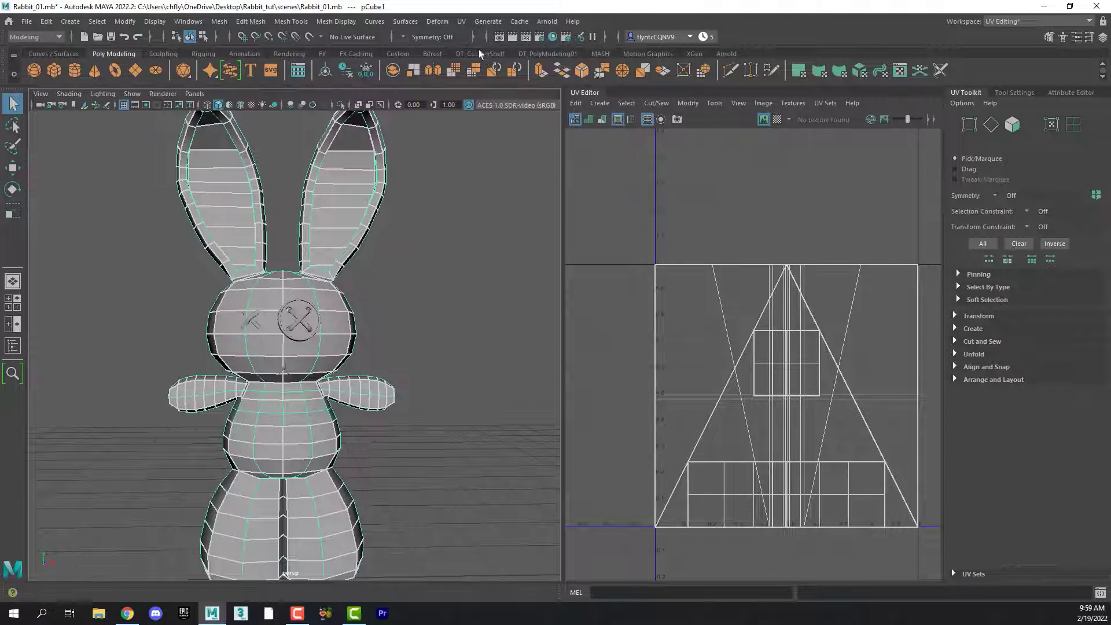
# - Apply a Camera-based UV projection to the selected rabbit mesh
pyautogui.click(461, 22)
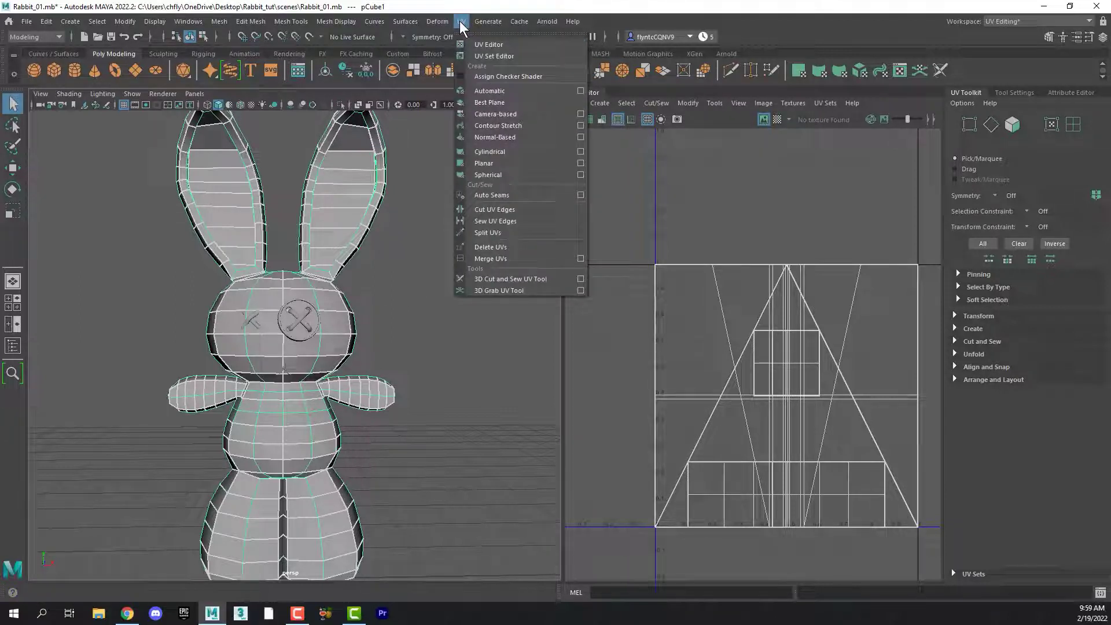
pyautogui.click(529, 113)
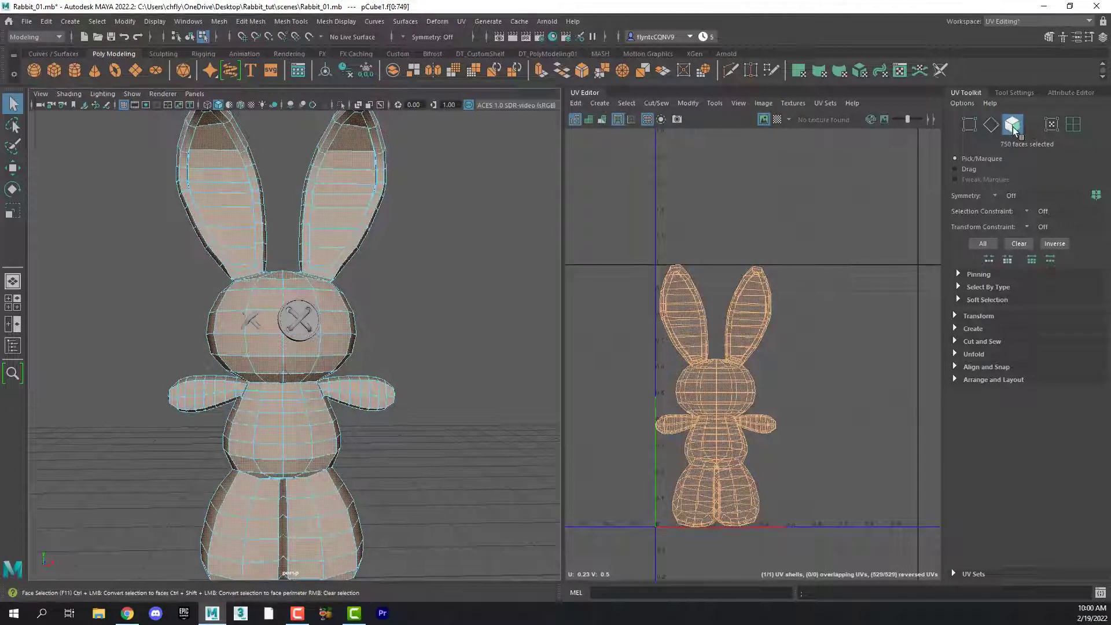
pyautogui.press('F9')
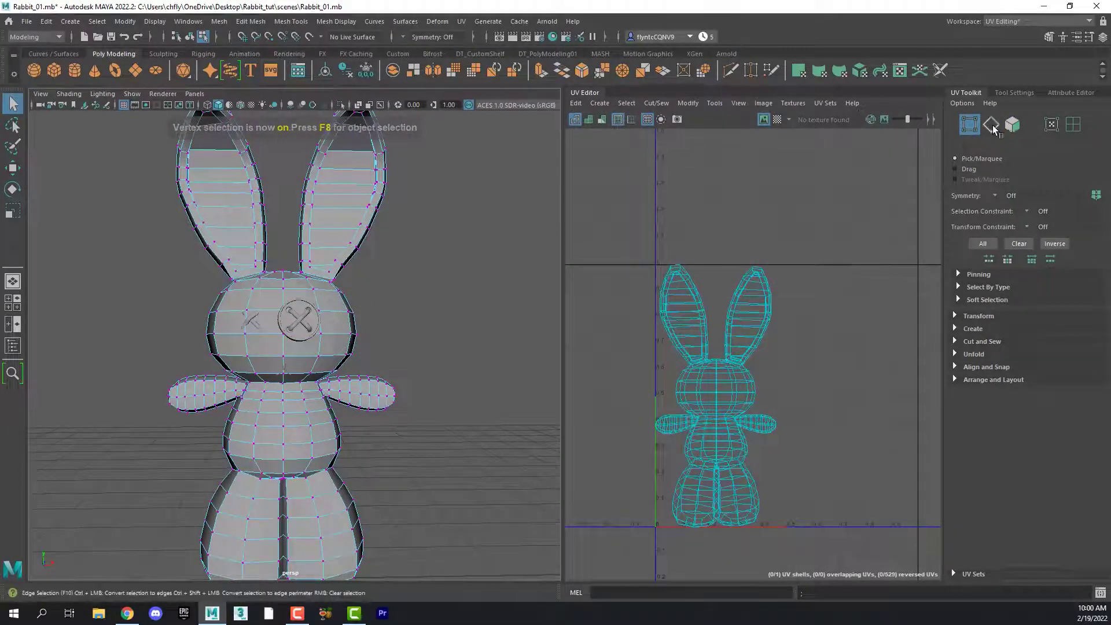
pyautogui.click(1012, 125)
pyautogui.keyDown('ctrl'); pyautogui.click(1013, 128); pyautogui.keyUp('ctrl')
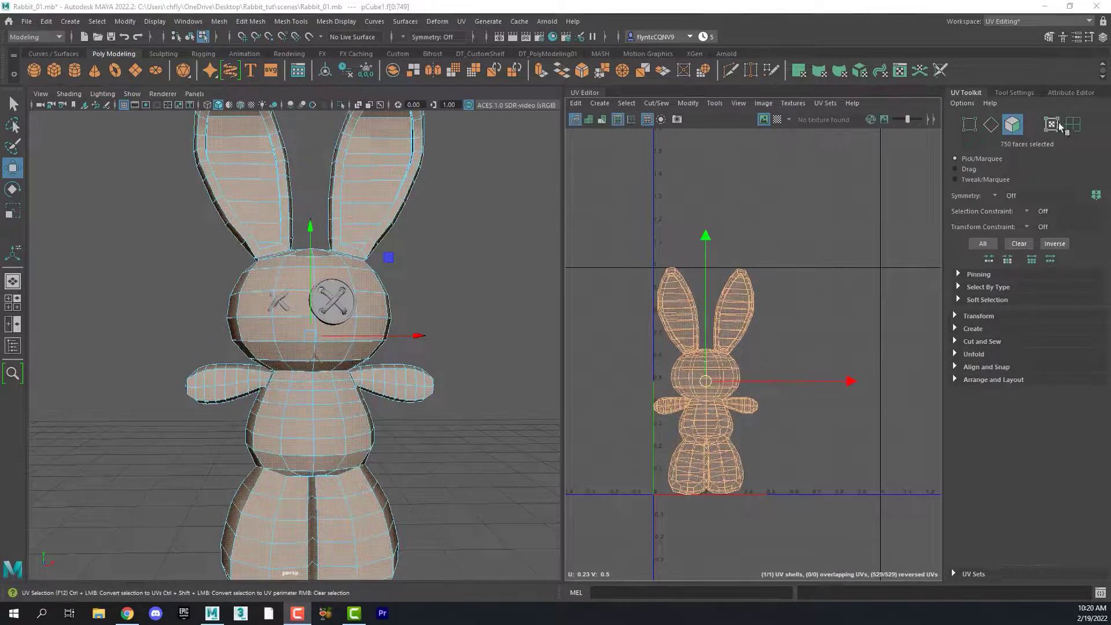
pyautogui.click(1052, 126)
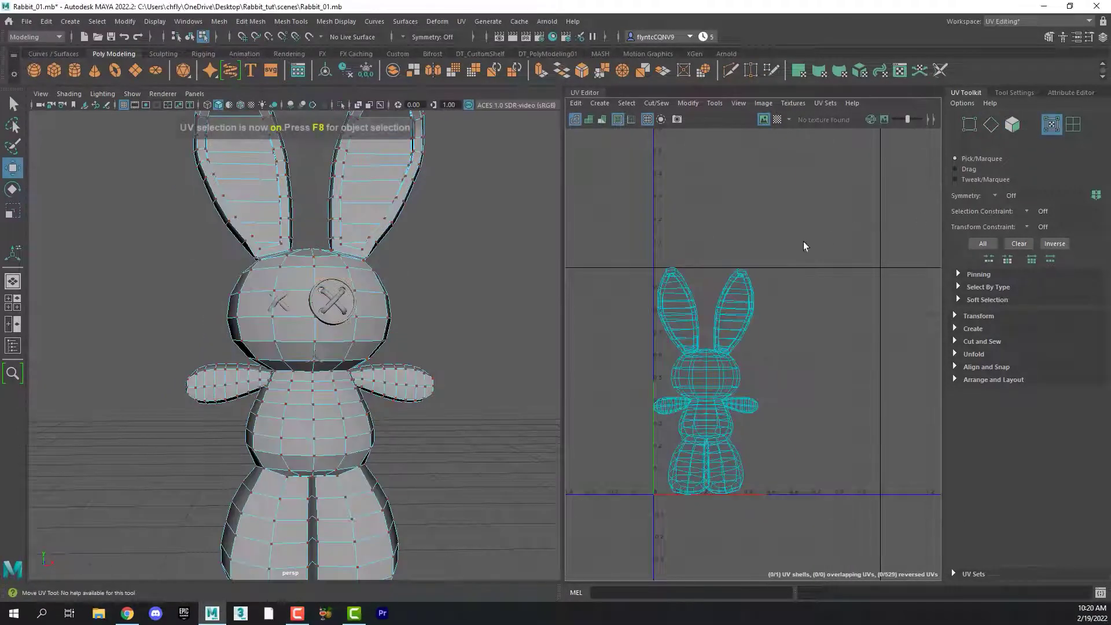
pyautogui.moveTo(723, 262); pyautogui.dragTo(746, 272)
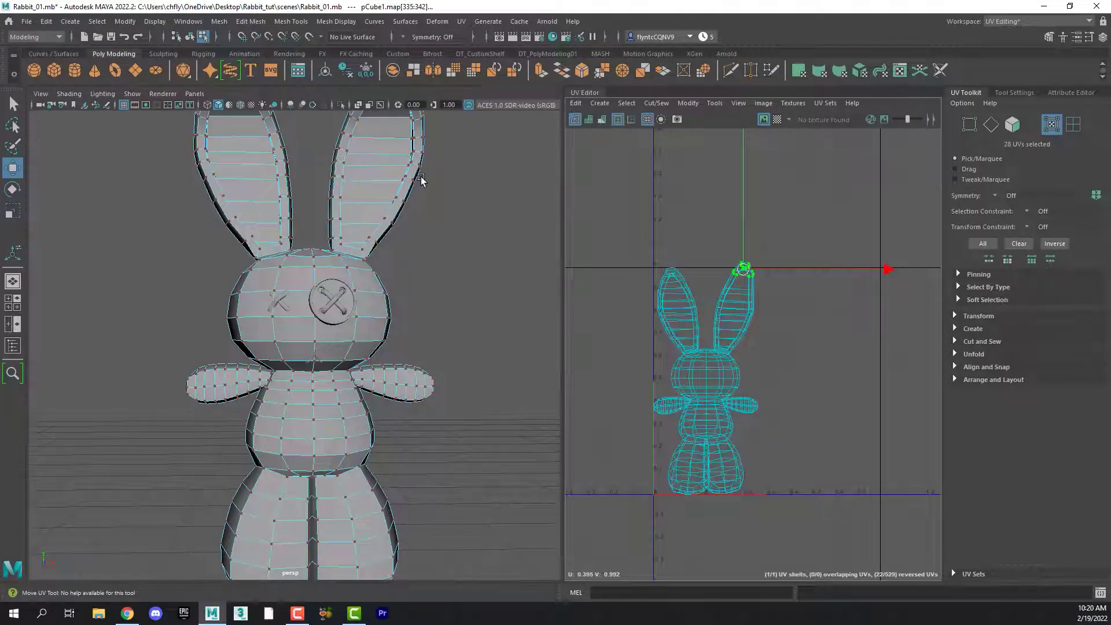
pyautogui.hotkey('ctrl', 'z')
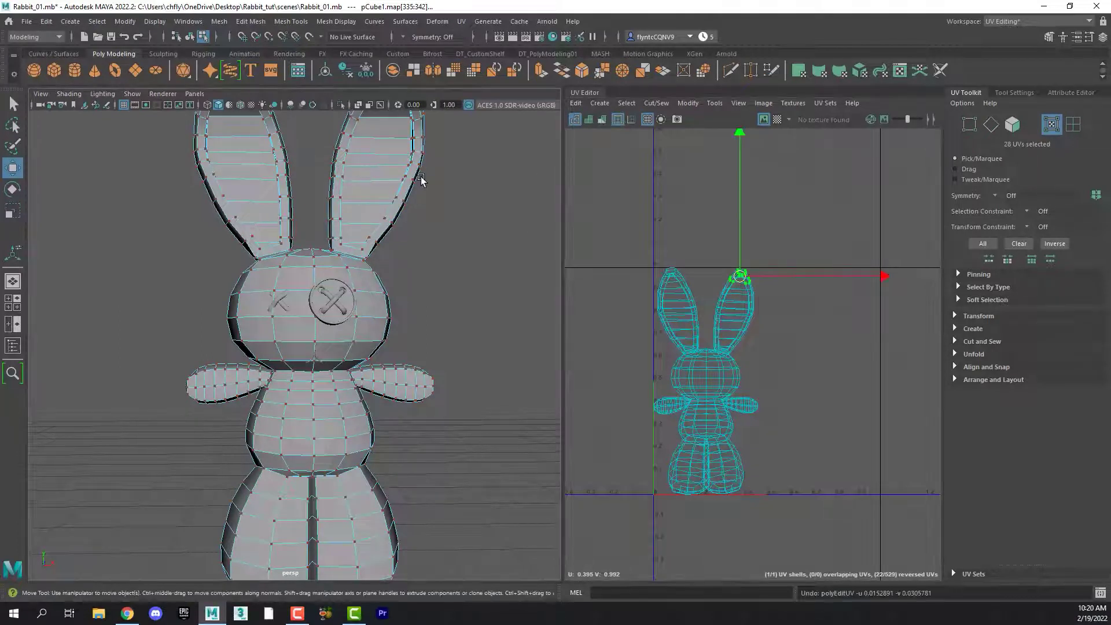
pyautogui.click(1071, 122)
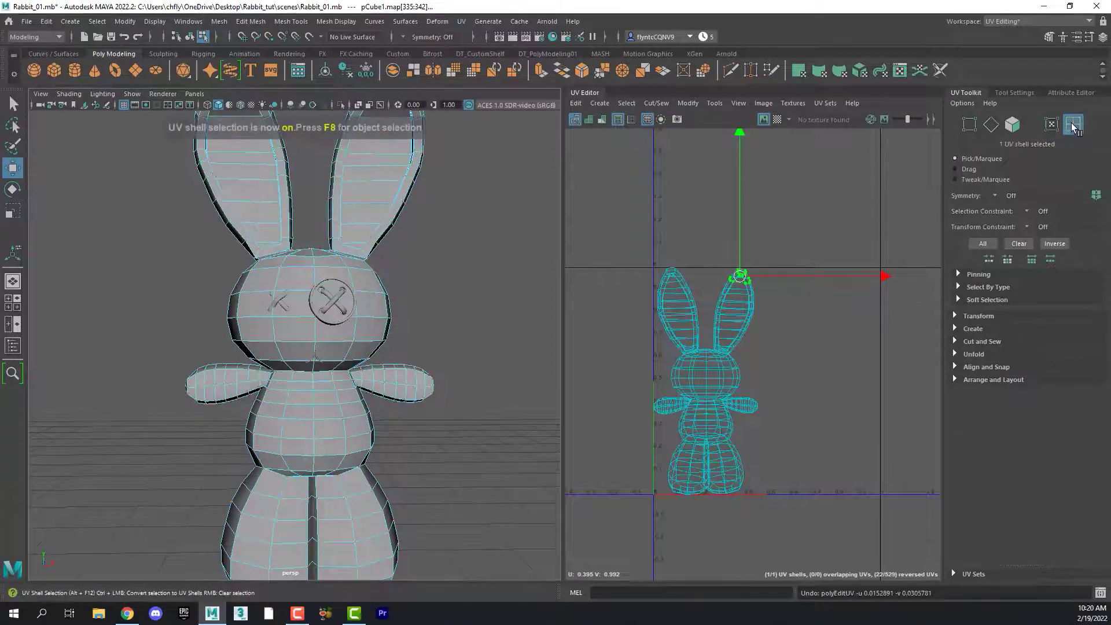
pyautogui.click(731, 320)
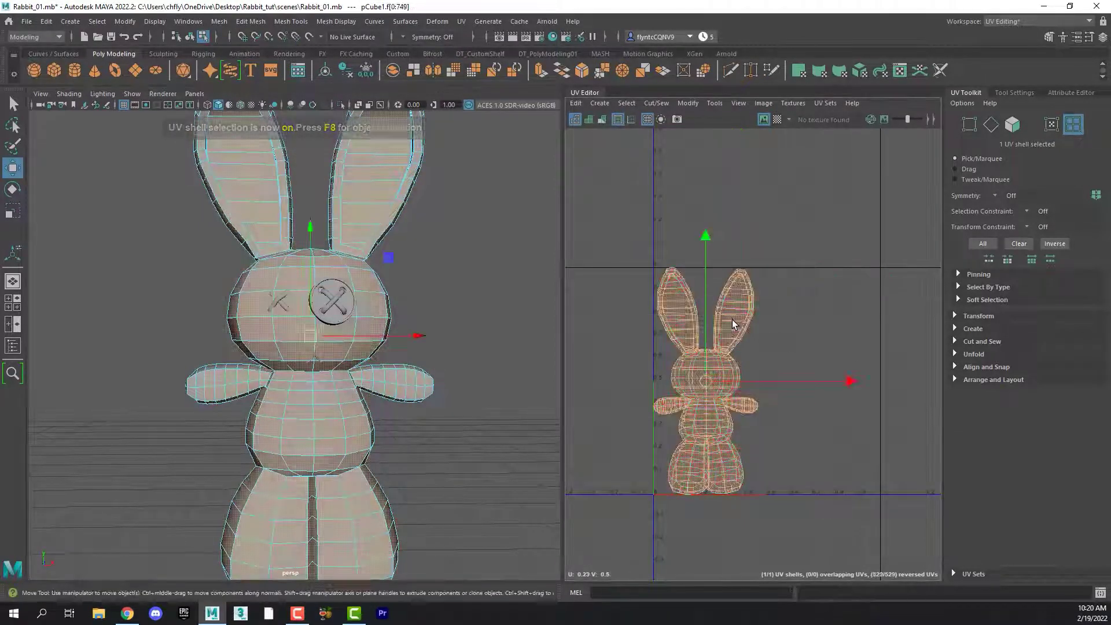
pyautogui.moveTo(707, 376); pyautogui.dragTo(731, 382)
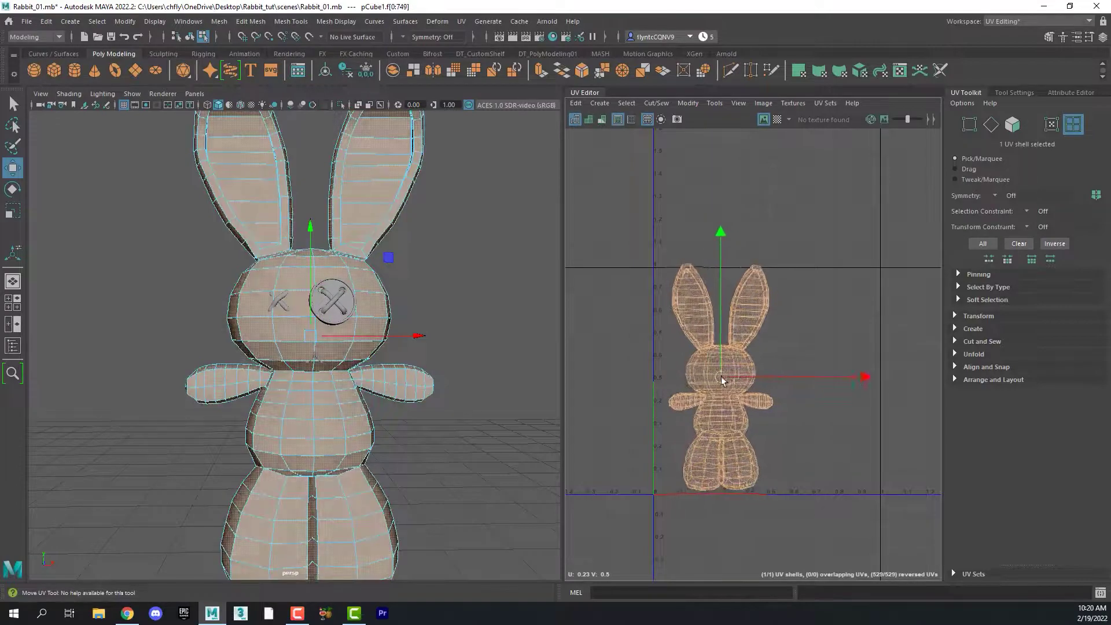
pyautogui.hotkey('ctrl', 'z')
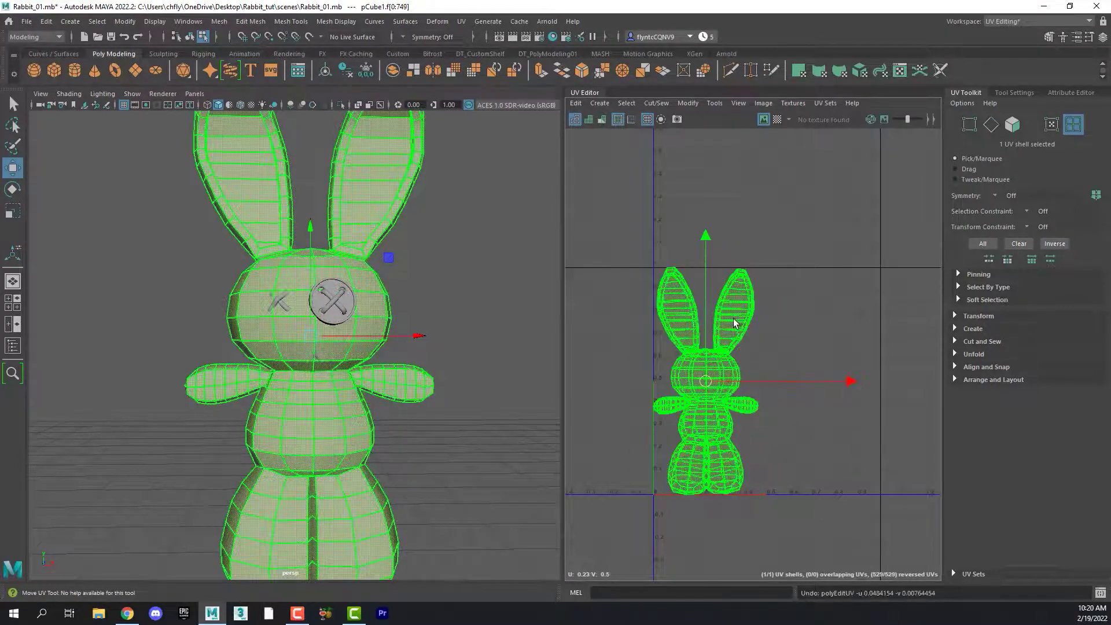
# - Select the whole rabbit object and activate the 3D Cut and Sew UV Tool
pyautogui.click(732, 322)
pyautogui.click(675, 334)
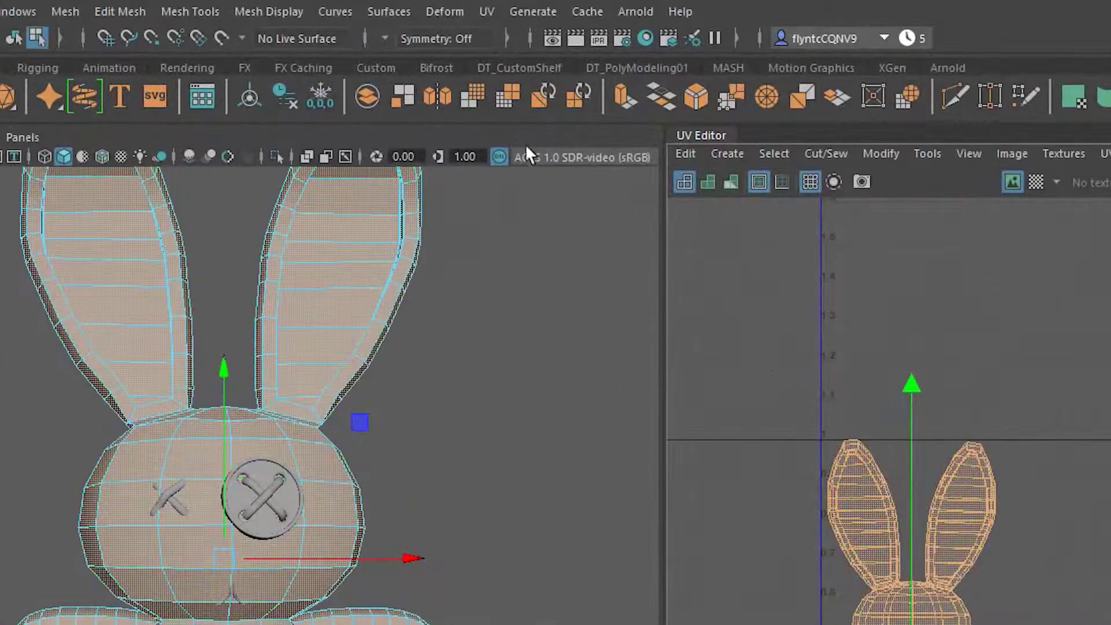
pyautogui.click(486, 10)
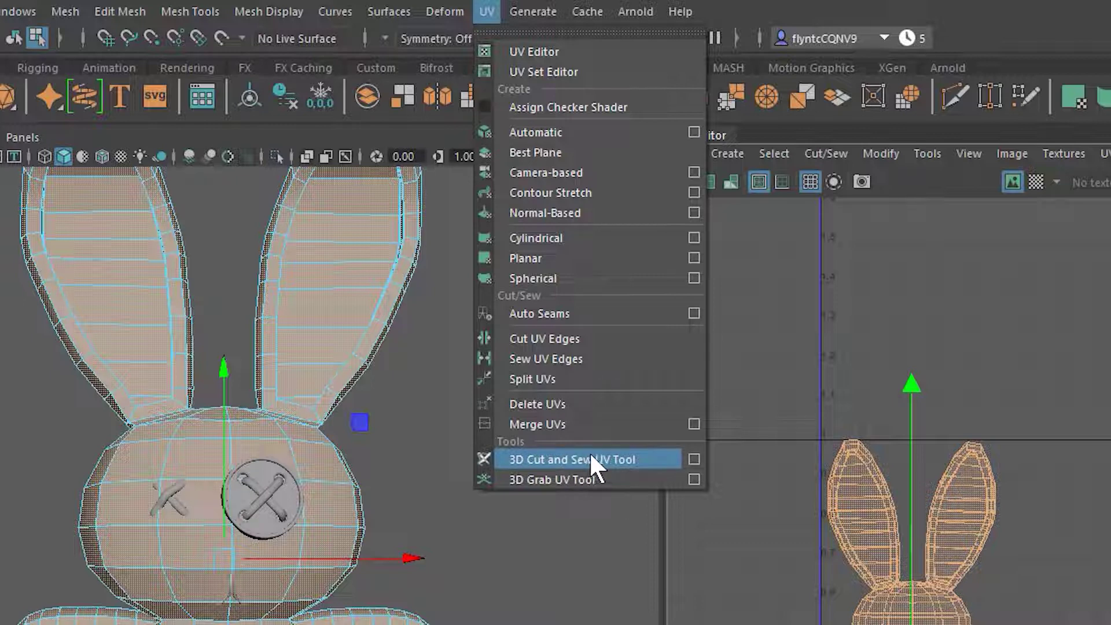
pyautogui.click(635, 458)
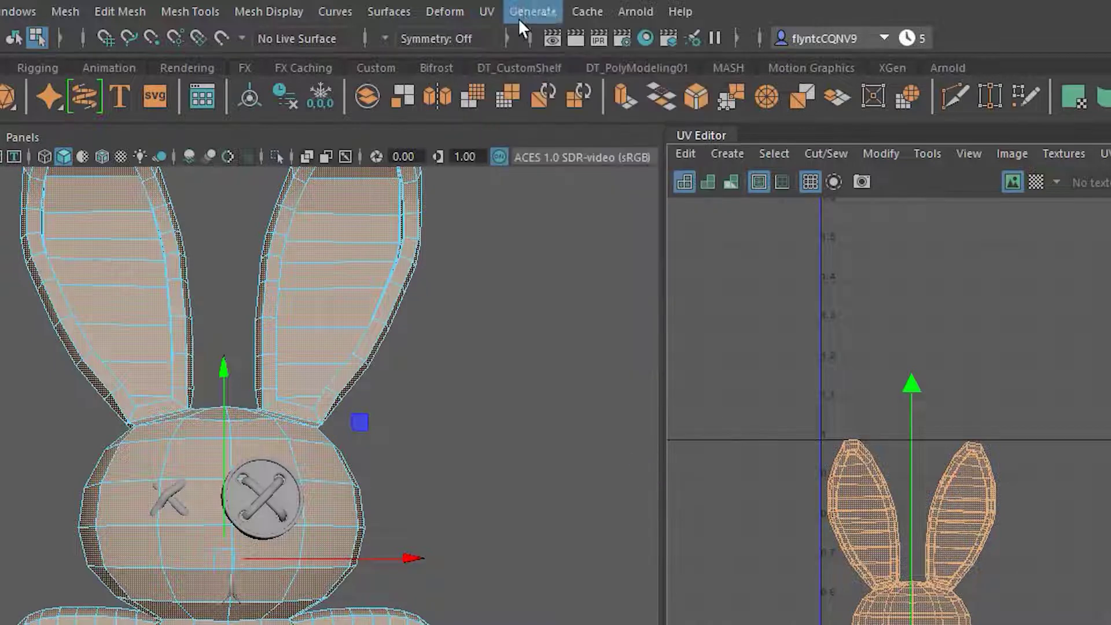
pyautogui.click(489, 12)
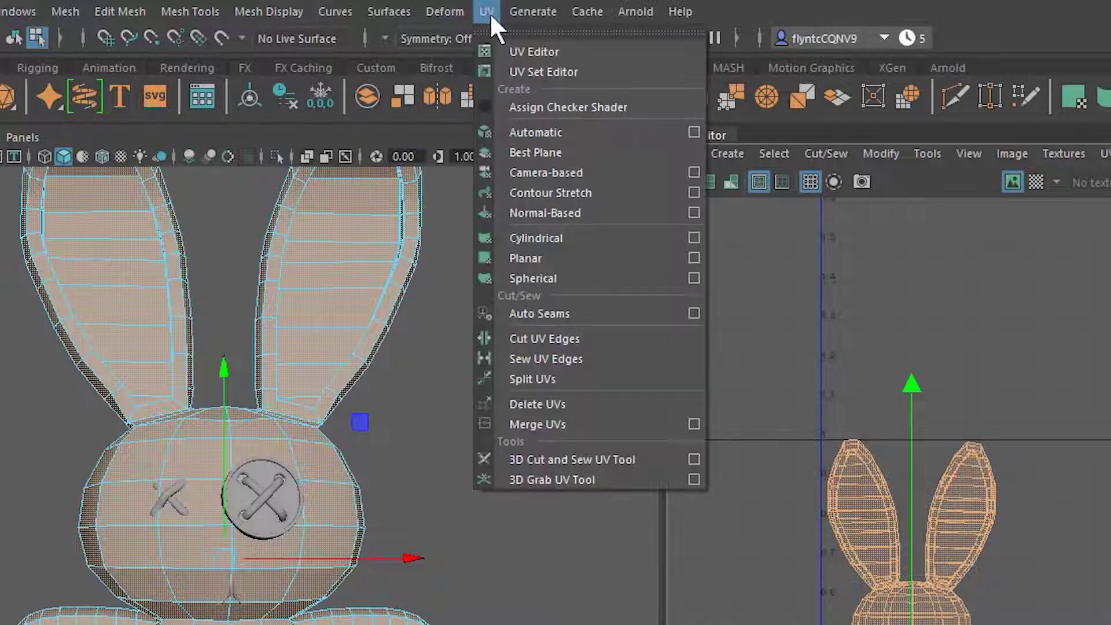
pyautogui.click(602, 457)
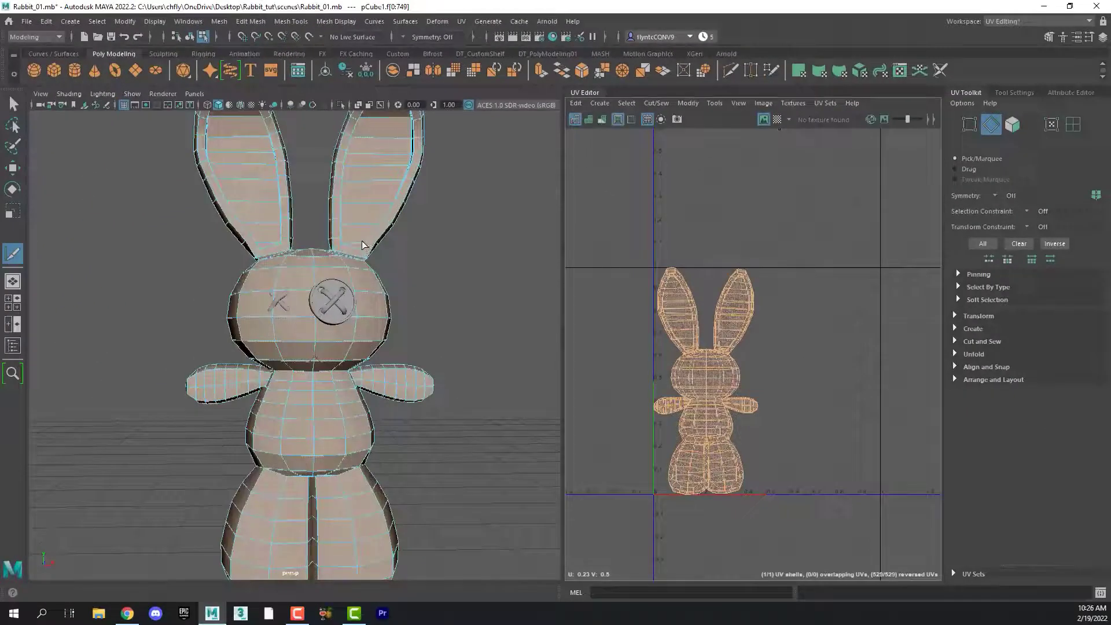
# - Start the 3D Cut and Sew UV Tool with Symmetry set to Object X
pyautogui.keyDown('alt'); pyautogui.moveTo(363, 245); pyautogui.dragTo(356, 246); pyautogui.keyUp('alt')
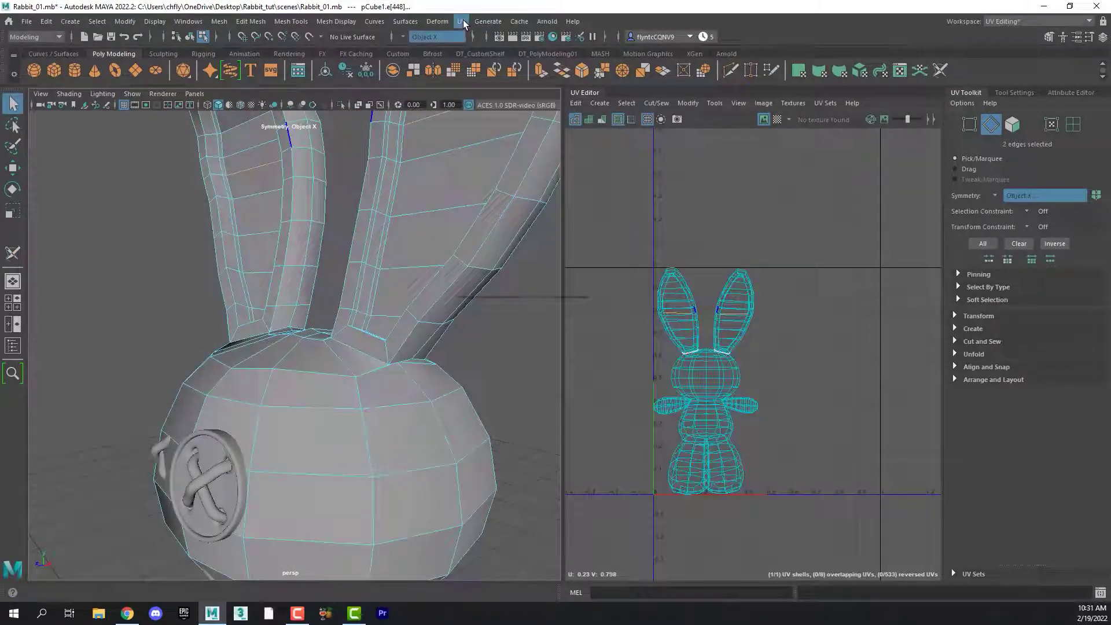
pyautogui.click(461, 21)
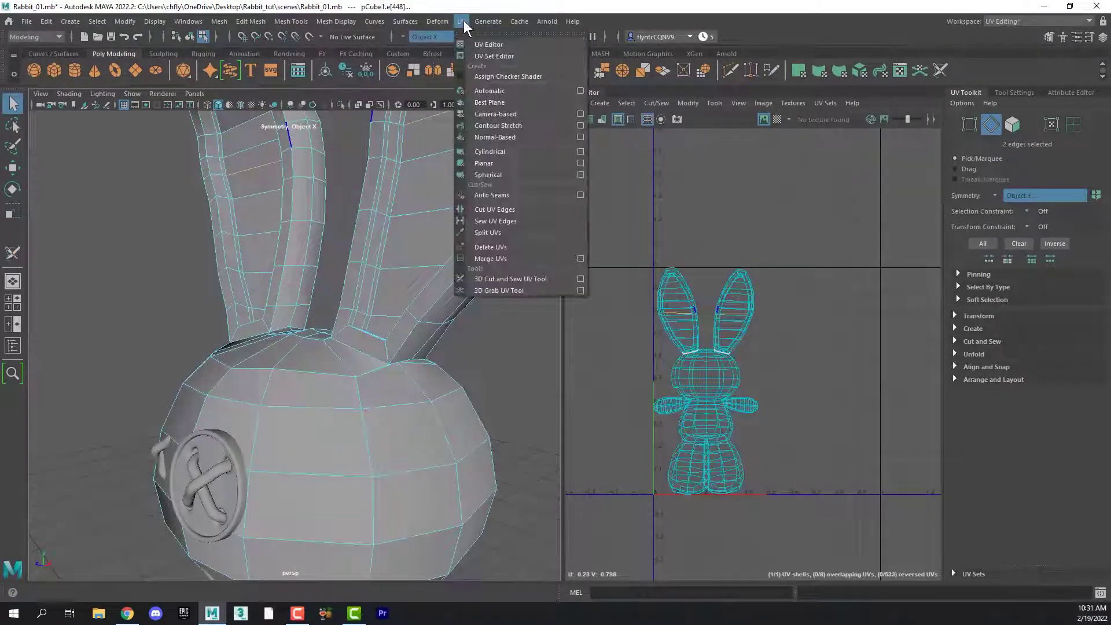
pyautogui.click(532, 278)
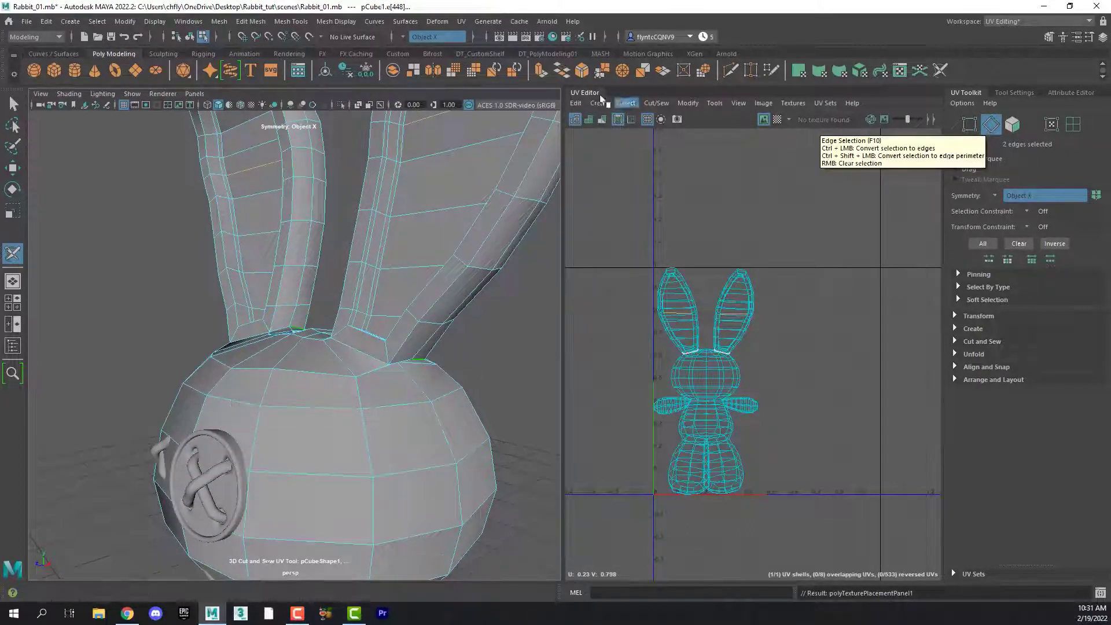
pyautogui.click(406, 36)
pyautogui.click(440, 55)
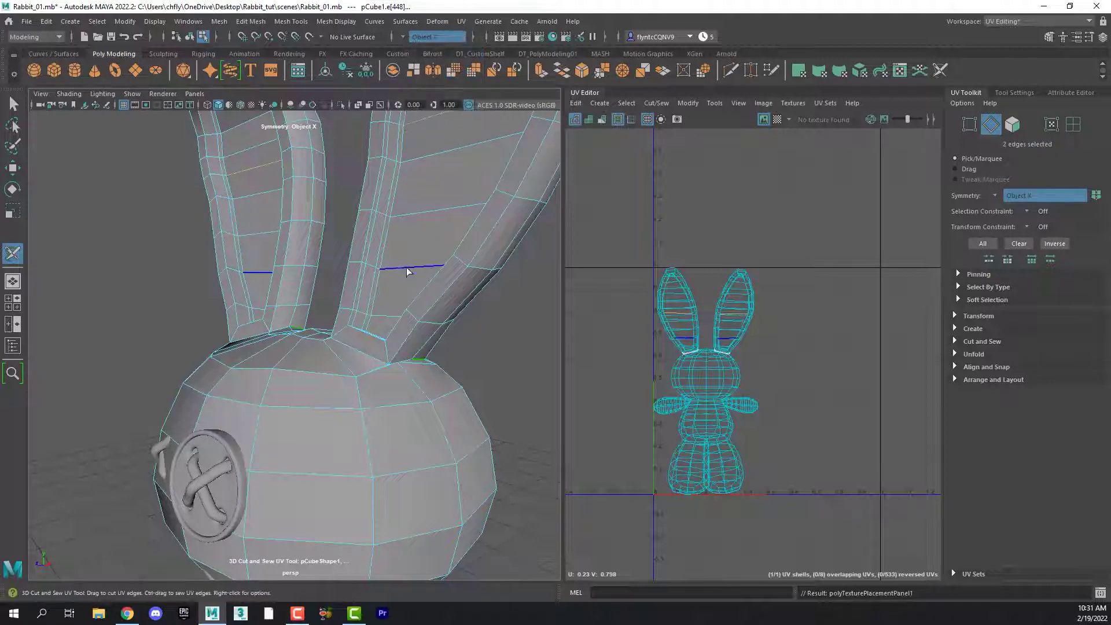
# - Cut seam edges all around the base of the rabbit's ears
pyautogui.keyDown('alt'); pyautogui.moveTo(380, 243); pyautogui.dragTo(301, 333); pyautogui.keyUp('alt')
pyautogui.scroll(5, 371, 376)
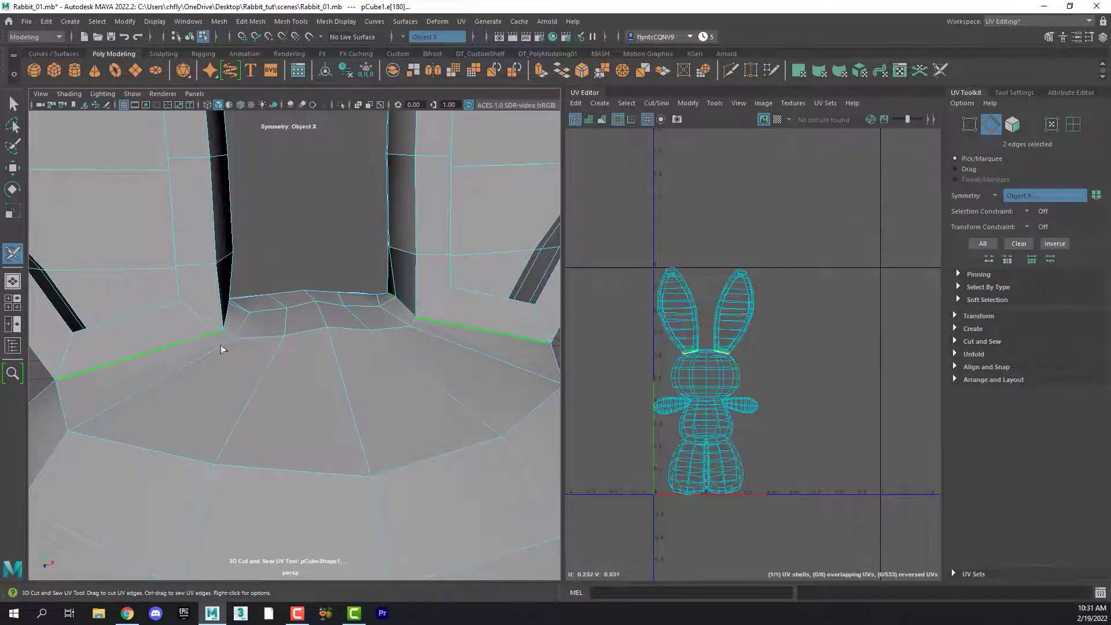
pyautogui.click(263, 332)
pyautogui.click(279, 326)
pyautogui.keyDown('alt'); pyautogui.moveTo(289, 319); pyautogui.dragTo(381, 218); pyautogui.keyUp('alt')
pyautogui.click(361, 212)
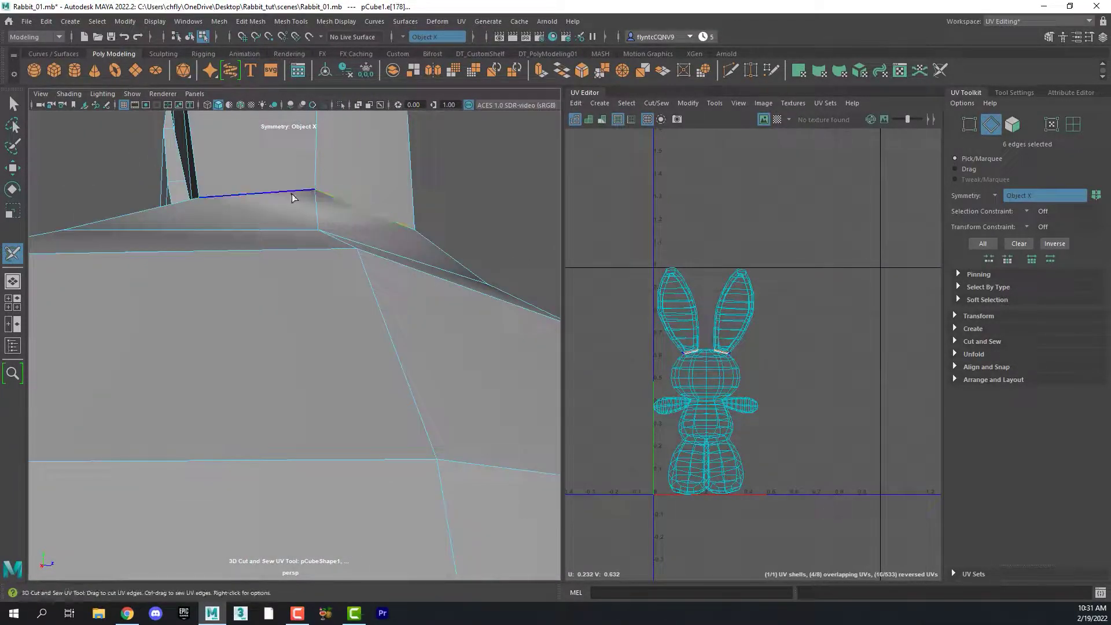
pyautogui.keyDown('alt'); pyautogui.moveTo(296, 205); pyautogui.dragTo(168, 322); pyautogui.keyUp('alt')
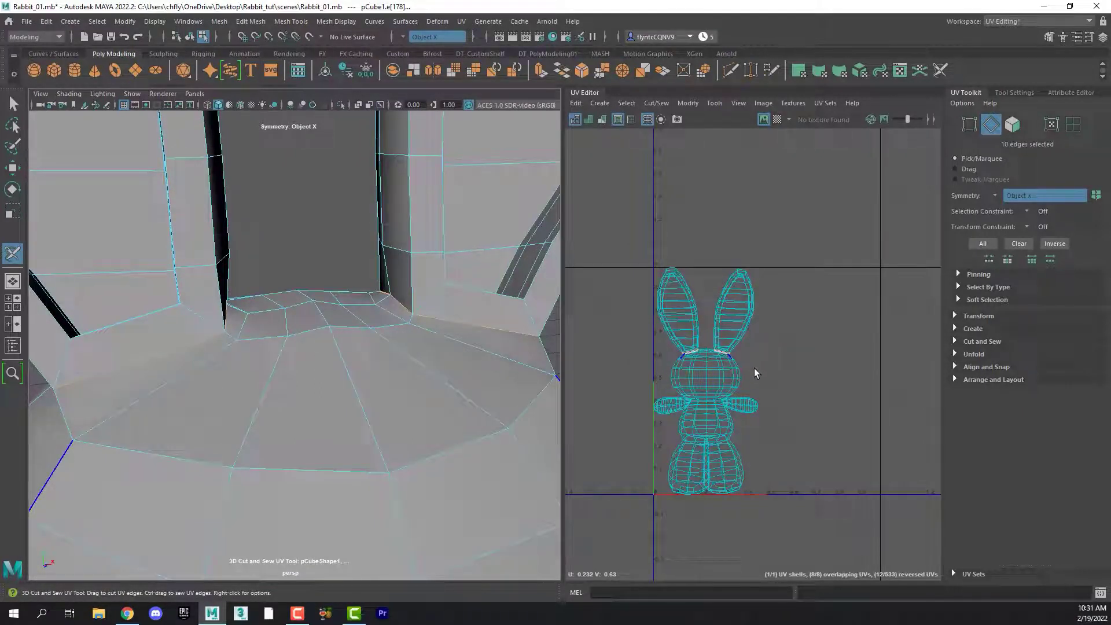
pyautogui.click(536, 364)
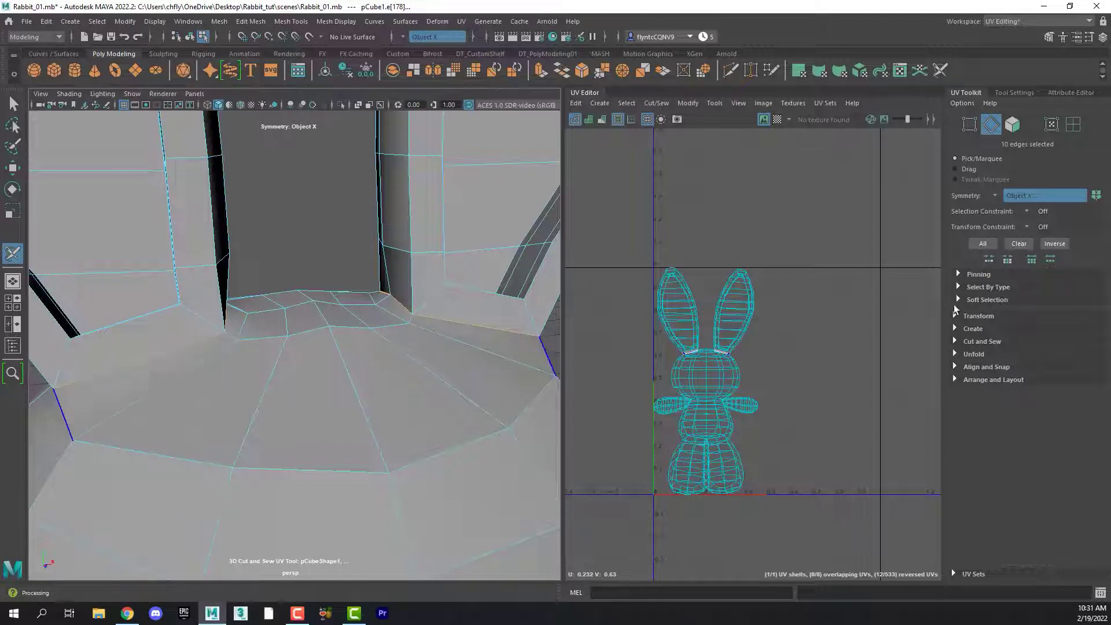
# - Cut the selected ear-base edges using Cut in the UV Toolkit's Cut and Sew section
pyautogui.click(956, 341)
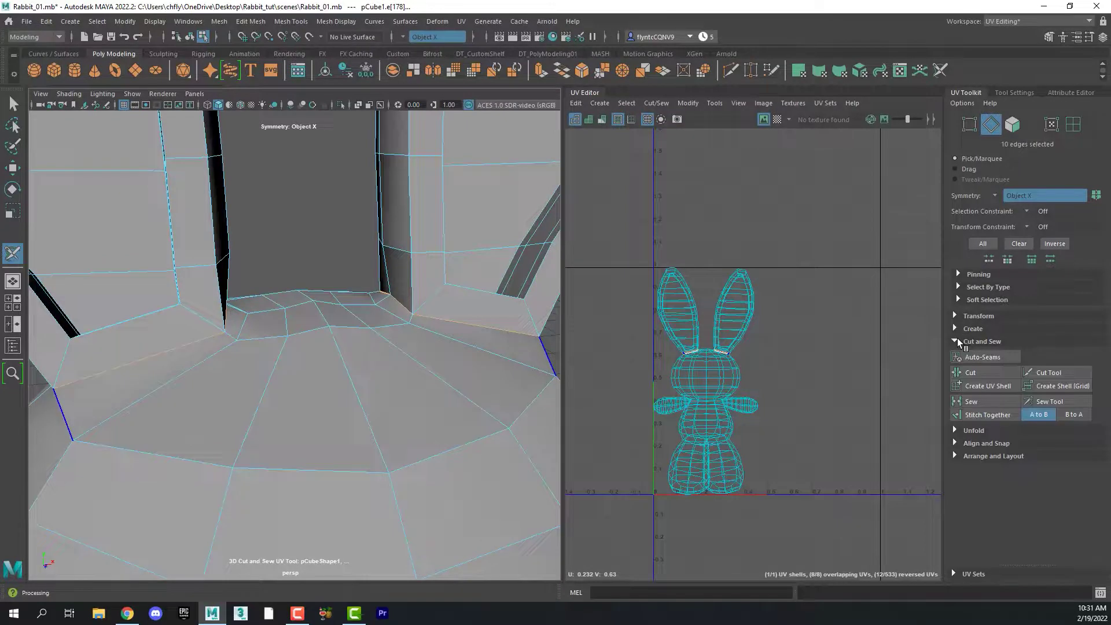
pyautogui.click(985, 372)
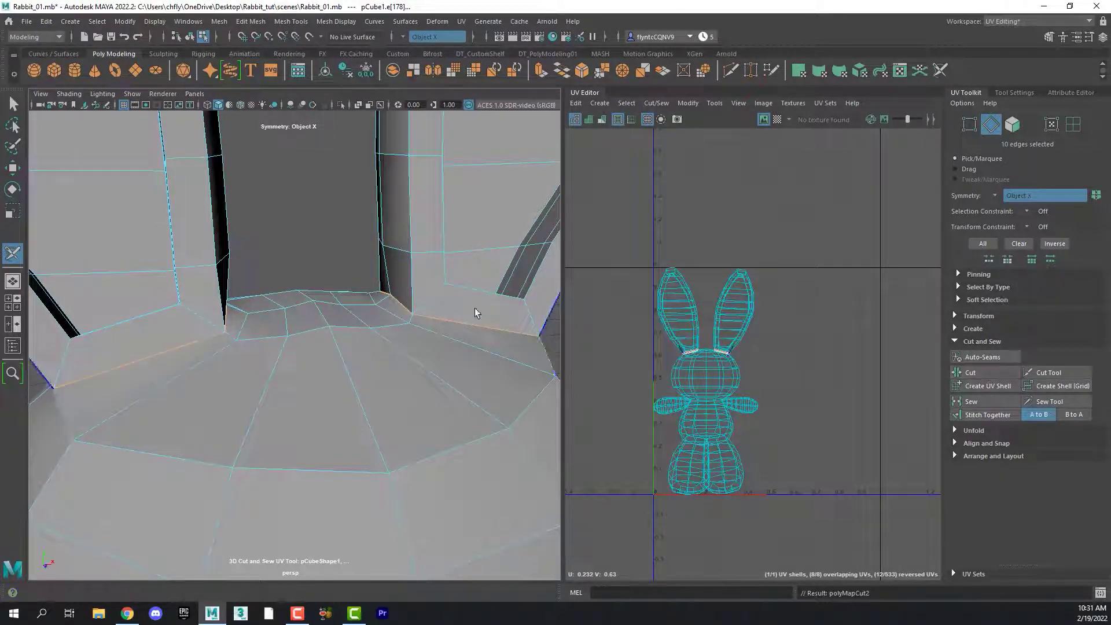
pyautogui.keyDown('alt'); pyautogui.moveTo(404, 308); pyautogui.dragTo(434, 309); pyautogui.keyUp('alt')
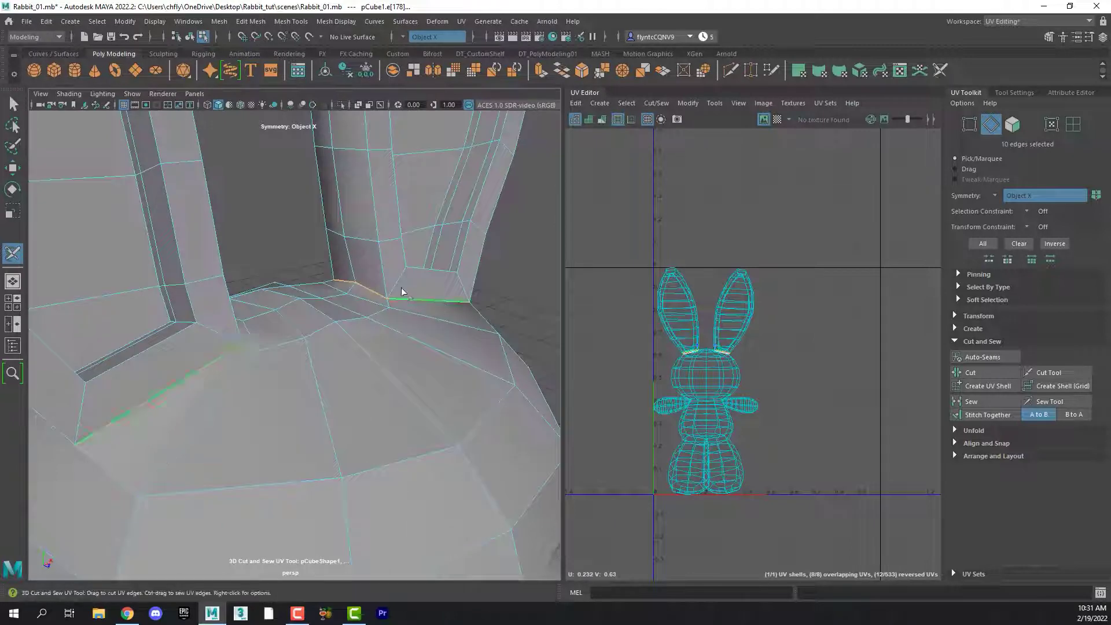
pyautogui.click(352, 267)
pyautogui.moveTo(396, 280)
pyautogui.keyDown('alt'); pyautogui.mouseDown()
pyautogui.moveTo(408, 286)
pyautogui.moveTo(328, 277)
pyautogui.moveTo(401, 292)
pyautogui.moveTo(355, 280)
pyautogui.moveTo(406, 281)
pyautogui.moveTo(397, 280)
pyautogui.mouseUp(); pyautogui.keyUp('alt')
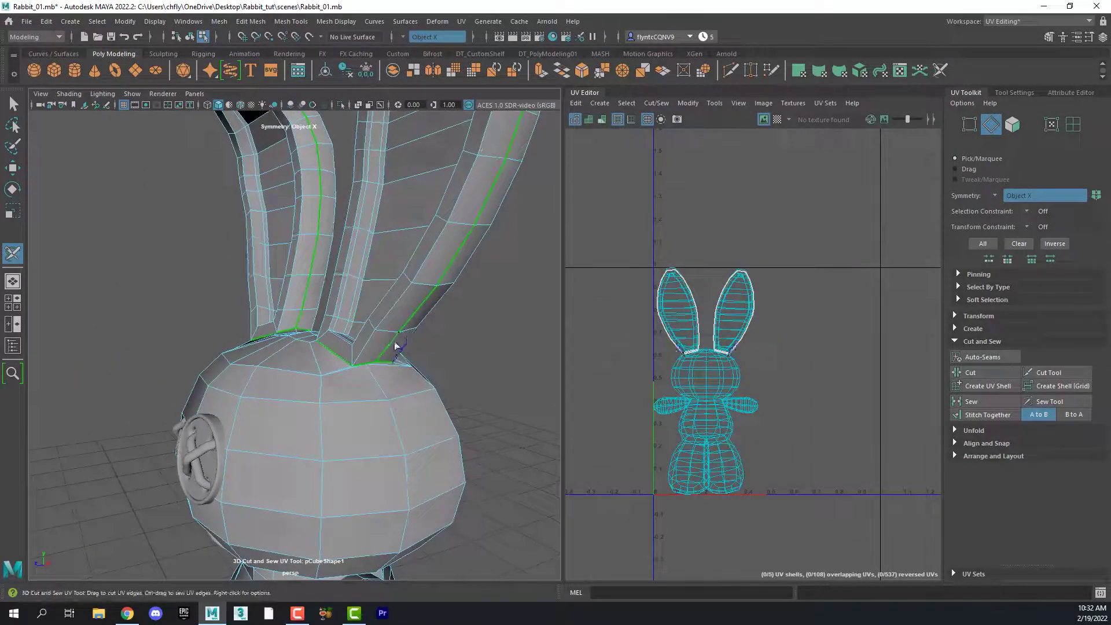
pyautogui.keyDown('alt'); pyautogui.moveTo(404, 412); pyautogui.dragTo(355, 365); pyautogui.keyUp('alt')
pyautogui.click(978, 371)
# - Drag seams up the length of each ear, adding edges along and across the ears
pyautogui.moveTo(441, 297)
pyautogui.keyDown('alt'); pyautogui.mouseDown()
pyautogui.moveTo(446, 312)
pyautogui.moveTo(381, 305)
pyautogui.moveTo(422, 293)
pyautogui.mouseUp(); pyautogui.keyUp('alt')
pyautogui.moveTo(376, 347); pyautogui.dragTo(414, 220)
pyautogui.keyDown('alt'); pyautogui.moveTo(479, 241); pyautogui.dragTo(619, 240); pyautogui.keyUp('alt')
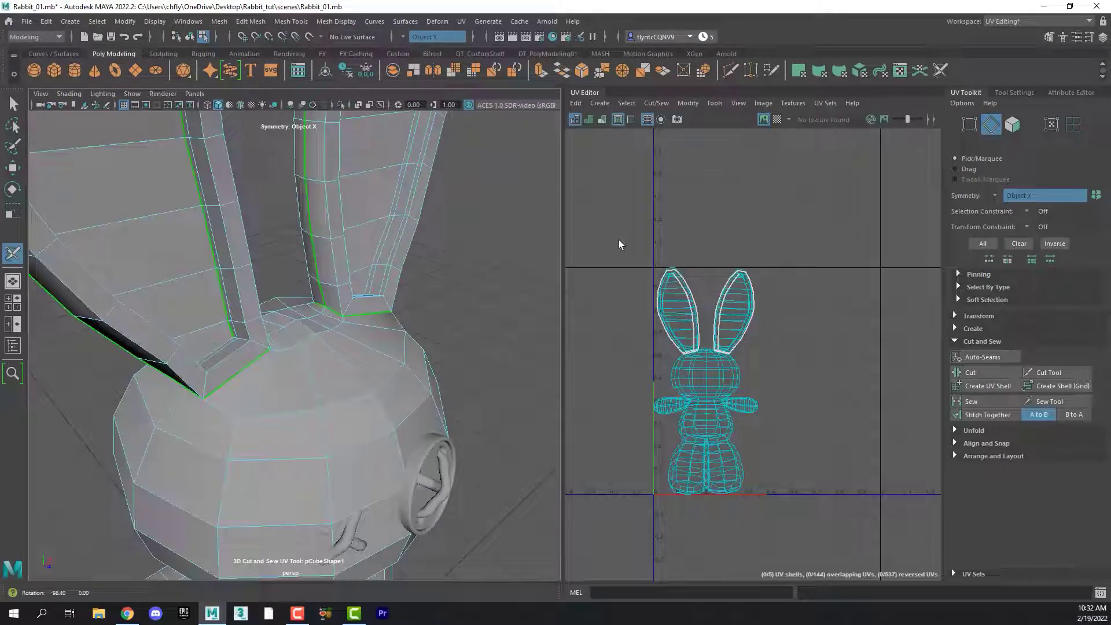
pyautogui.click(367, 285)
pyautogui.keyDown('alt'); pyautogui.moveTo(397, 228); pyautogui.dragTo(313, 246); pyautogui.keyUp('alt')
pyautogui.click(425, 351)
pyautogui.keyDown('alt'); pyautogui.moveTo(498, 181); pyautogui.dragTo(372, 318); pyautogui.keyUp('alt')
# - Pick the remaining inner ear edges and Cut them, then frame both ears in view
pyautogui.click(447, 311)
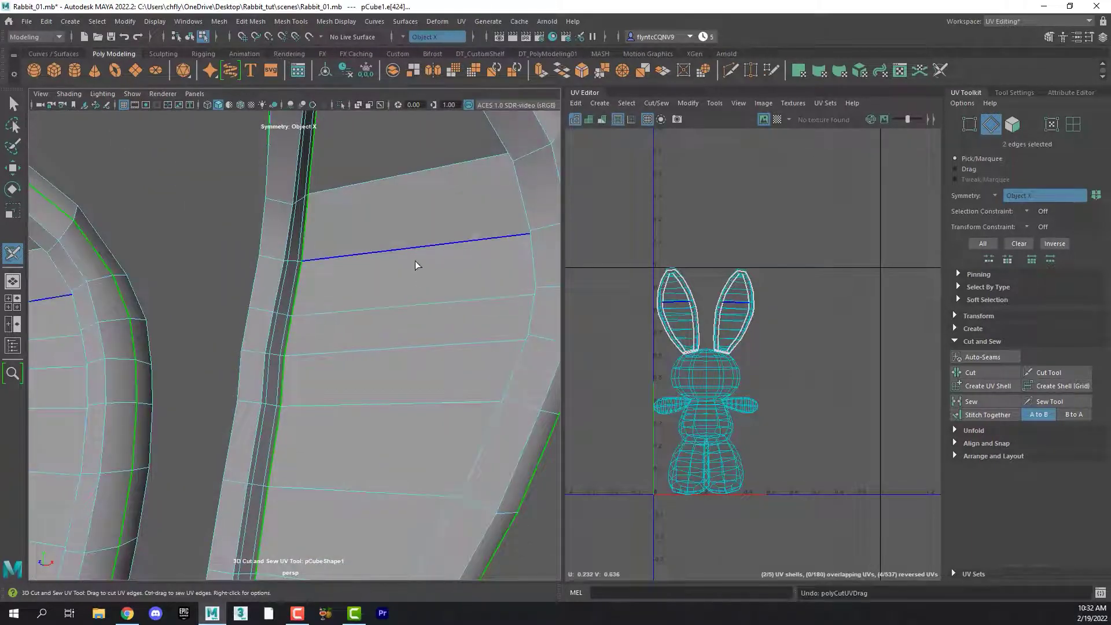
pyautogui.keyDown('alt'); pyautogui.moveTo(414, 256); pyautogui.dragTo(419, 226); pyautogui.keyUp('alt')
pyautogui.keyDown('alt'); pyautogui.moveTo(419, 226); pyautogui.dragTo(397, 463, button='middle'); pyautogui.keyUp('alt')
pyautogui.scroll(3, 399, 461)
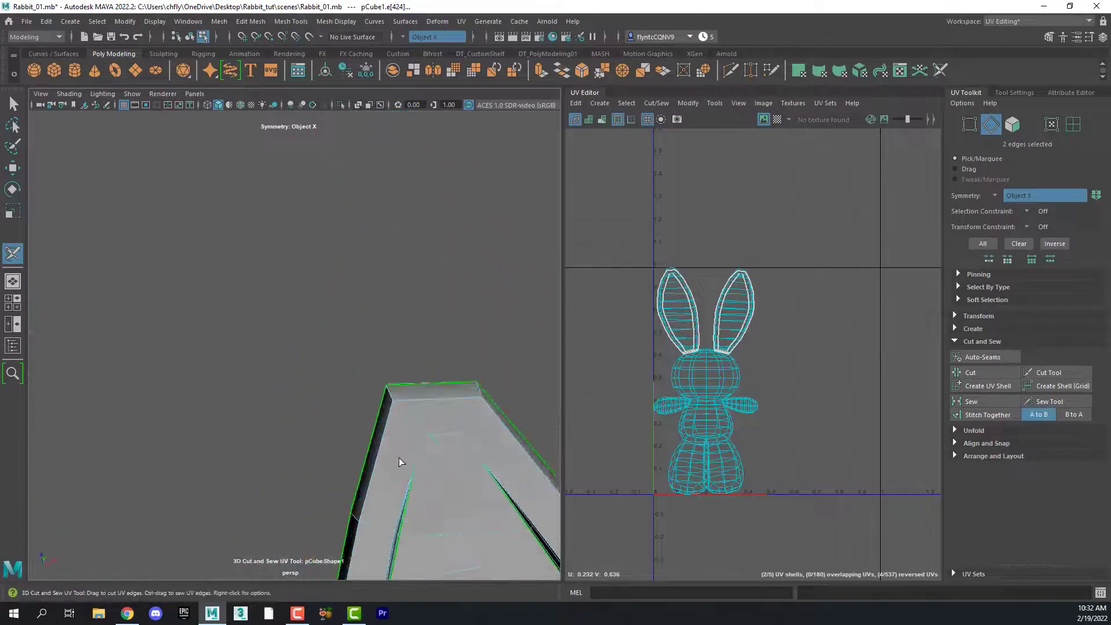
pyautogui.keyDown('alt'); pyautogui.moveTo(519, 513); pyautogui.dragTo(471, 484); pyautogui.keyUp('alt')
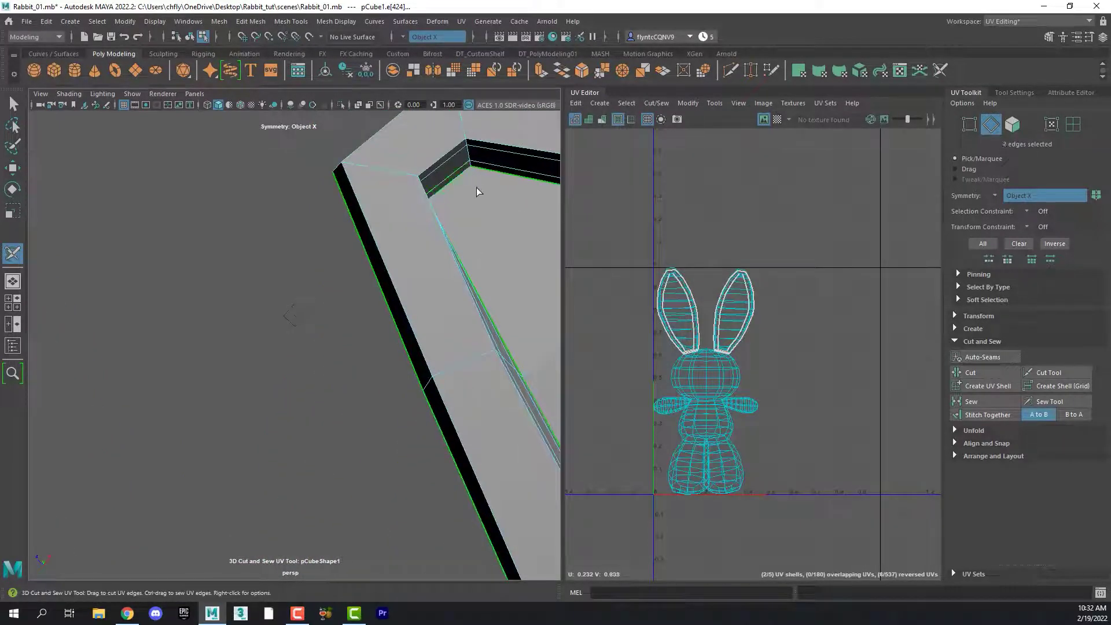
pyautogui.keyDown('alt'); pyautogui.moveTo(486, 197); pyautogui.dragTo(439, 127); pyautogui.keyUp('alt')
pyautogui.click(463, 231)
pyautogui.keyDown('alt'); pyautogui.moveTo(440, 128); pyautogui.dragTo(395, 272, button='middle'); pyautogui.keyUp('alt')
pyautogui.click(984, 373)
pyautogui.press('f')
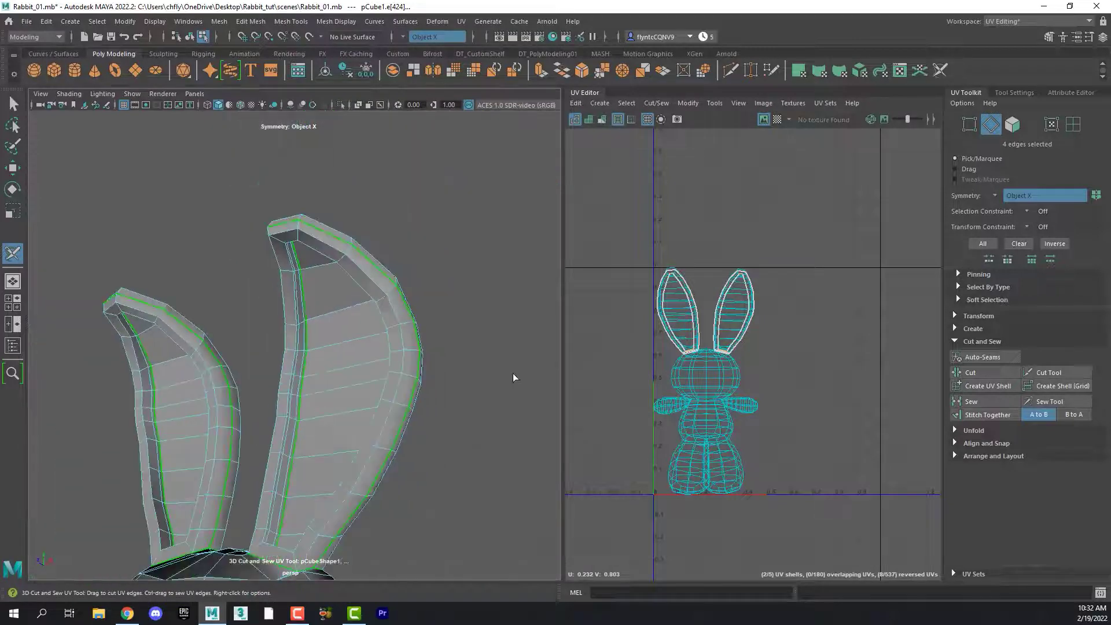
pyautogui.keyDown('alt'); pyautogui.moveTo(436, 404); pyautogui.dragTo(313, 377); pyautogui.keyUp('alt')
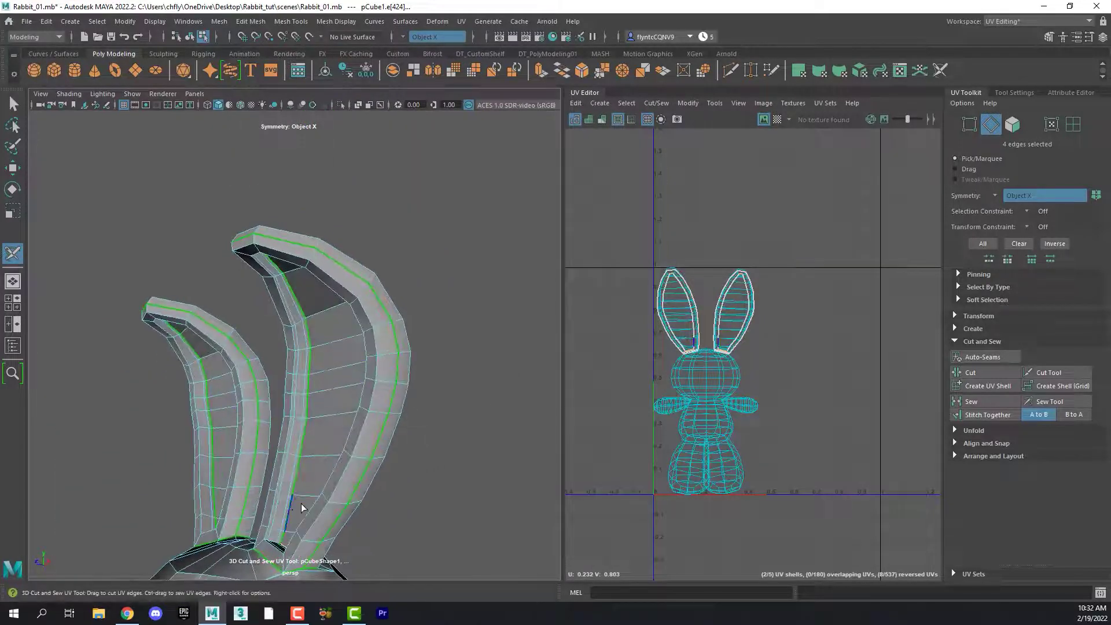
pyautogui.keyDown('alt'); pyautogui.moveTo(390, 428); pyautogui.dragTo(481, 416); pyautogui.keyUp('alt')
# - In UV Shell mode, move both inner ear shells above the 0–1 tile, undoing a stray move
pyautogui.click(1074, 125)
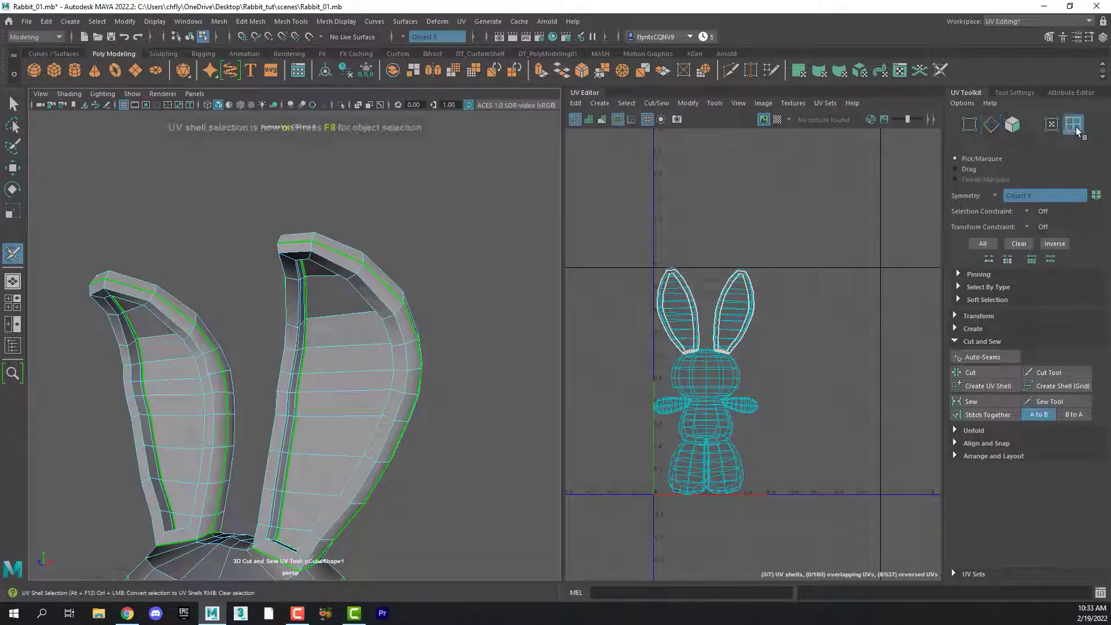
pyautogui.click(14, 169)
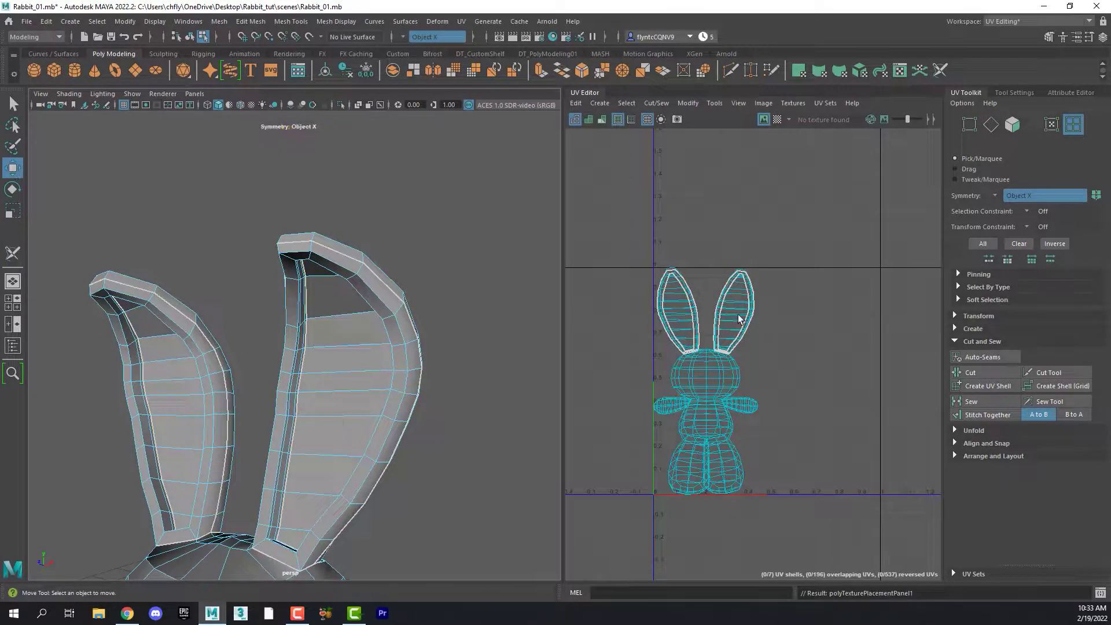
pyautogui.click(738, 314)
pyautogui.moveTo(705, 313); pyautogui.dragTo(726, 206)
pyautogui.click(695, 323)
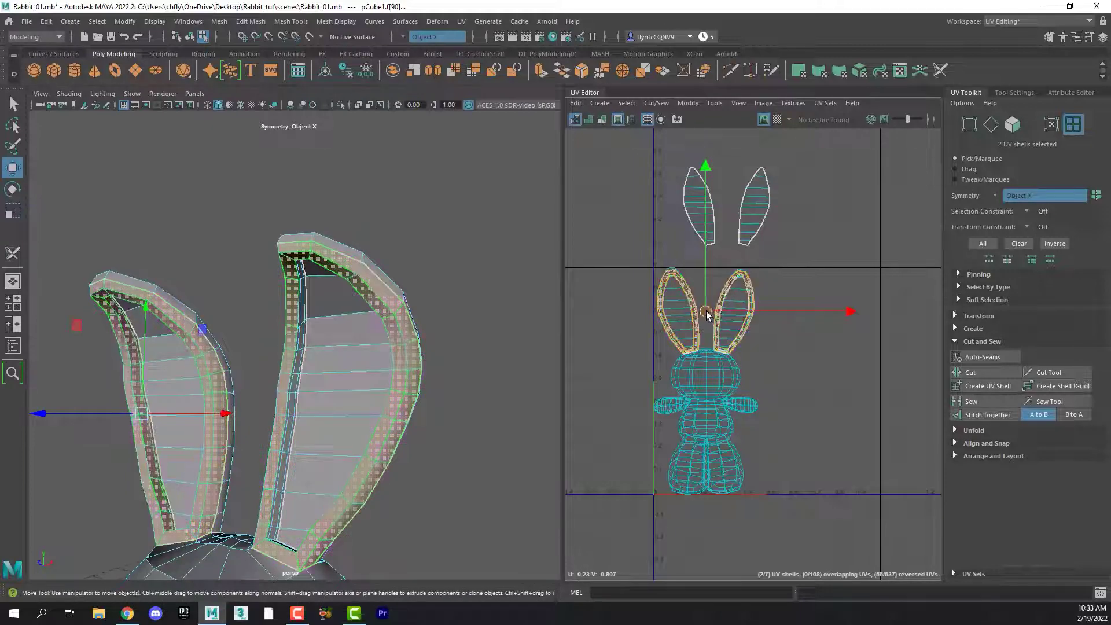
pyautogui.moveTo(704, 312); pyautogui.dragTo(602, 213)
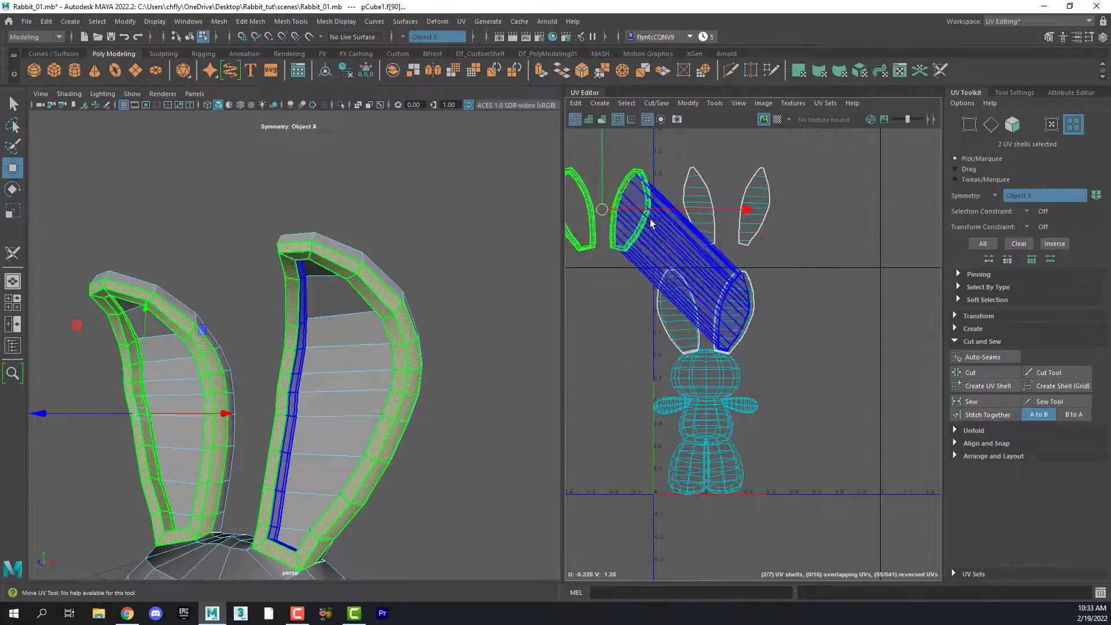
pyautogui.hotkey('ctrl', 'z')
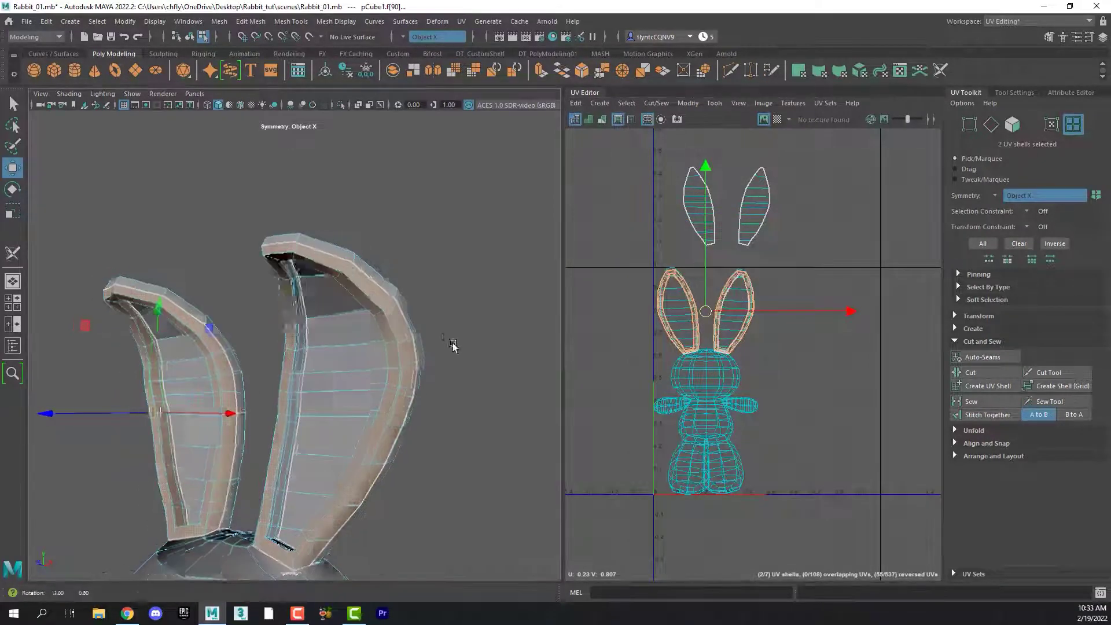
pyautogui.keyDown('alt'); pyautogui.moveTo(448, 342); pyautogui.dragTo(340, 404); pyautogui.keyUp('alt')
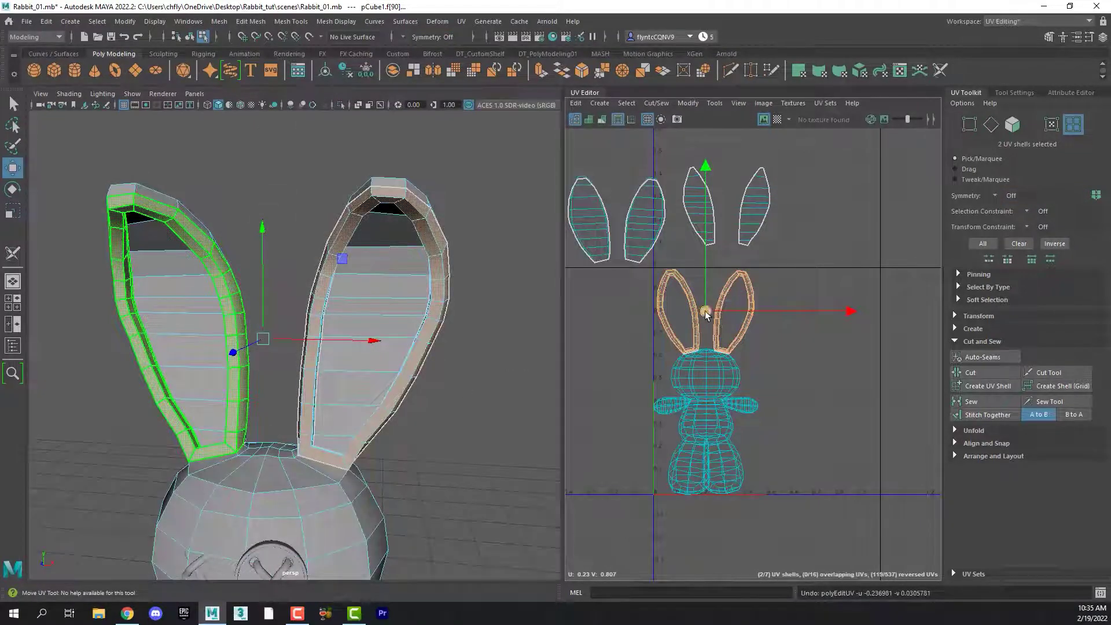
# - Move the left and right ear shells sideways into the row above the tile
pyautogui.click(781, 327)
pyautogui.click(721, 310)
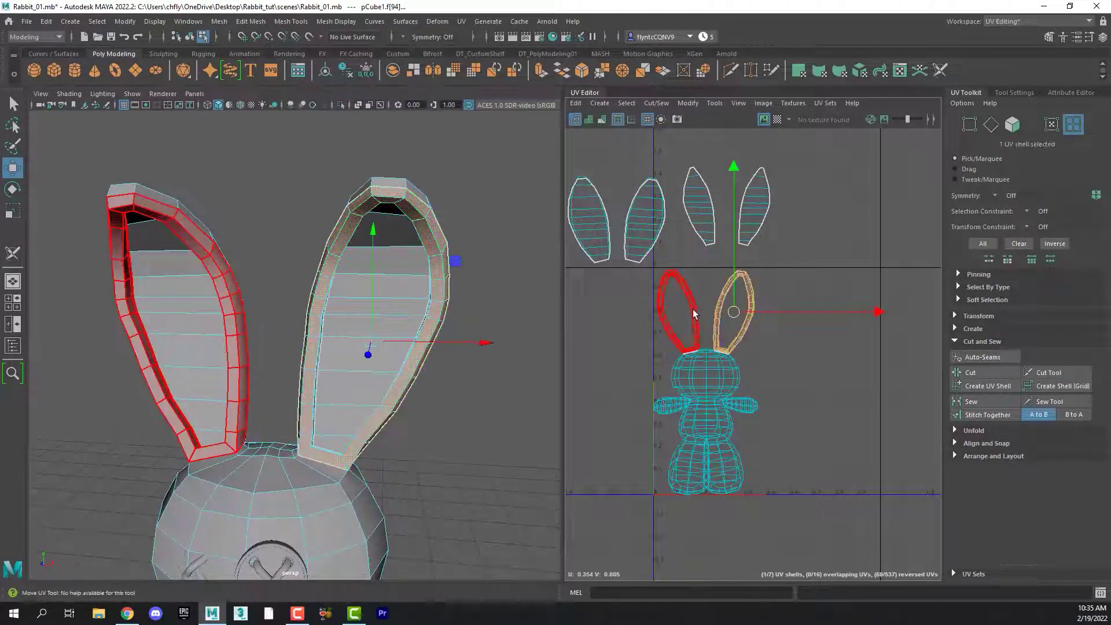
pyautogui.keyDown('shift'); pyautogui.click(694, 312); pyautogui.keyUp('shift')
pyautogui.moveTo(697, 311); pyautogui.dragTo(843, 215)
# - Select the two leftmost ear shells in the row for projection
pyautogui.click(589, 219)
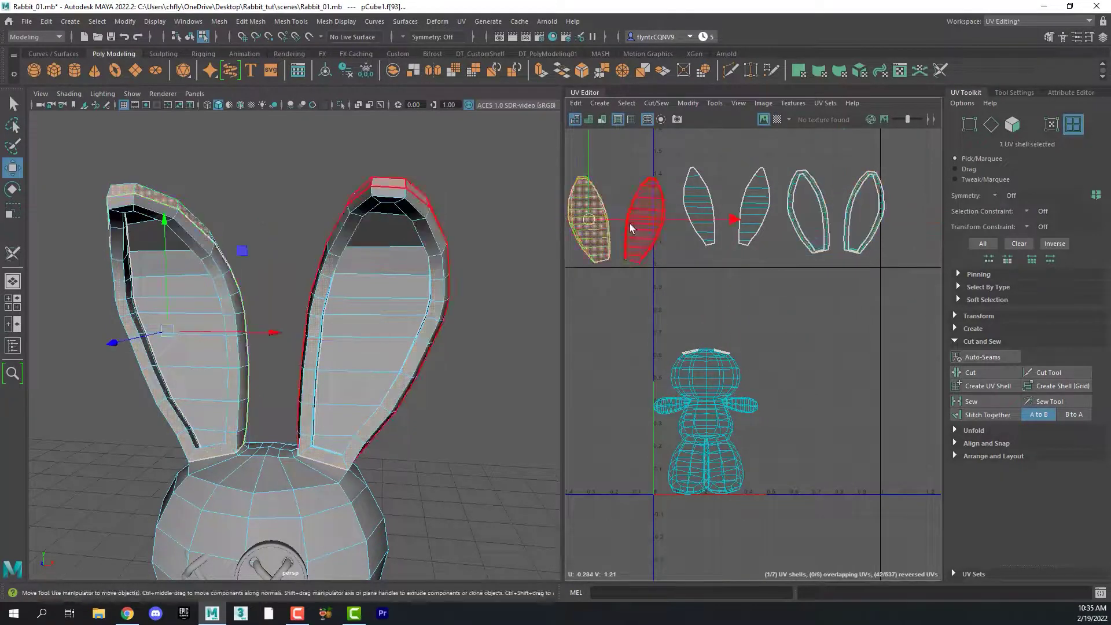
pyautogui.click(633, 223)
pyautogui.click(699, 207)
pyautogui.click(754, 206)
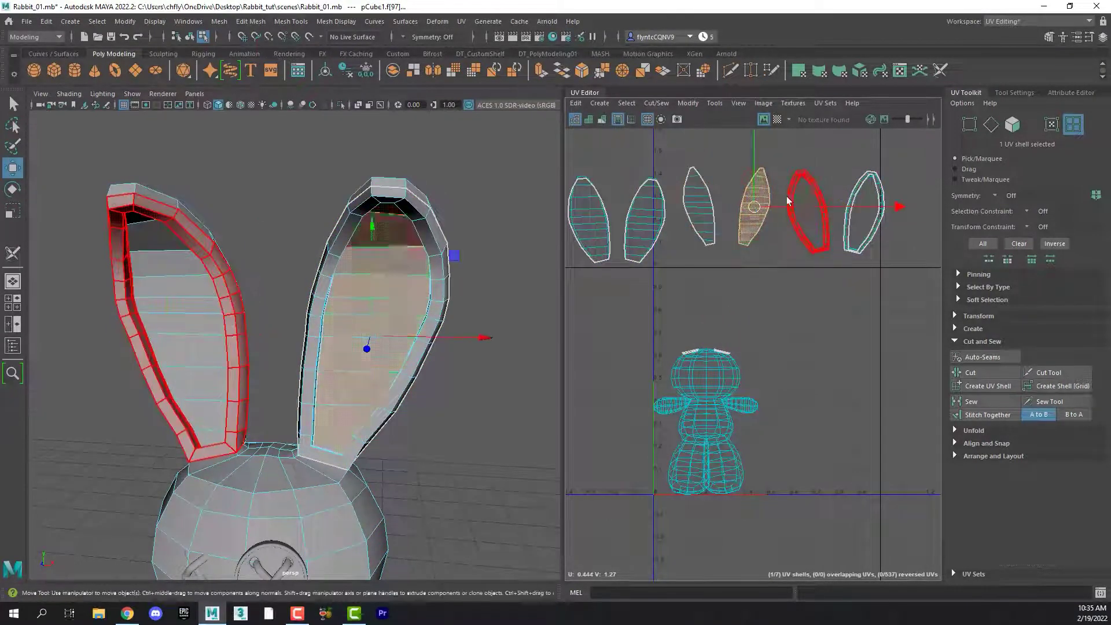
pyautogui.click(642, 223)
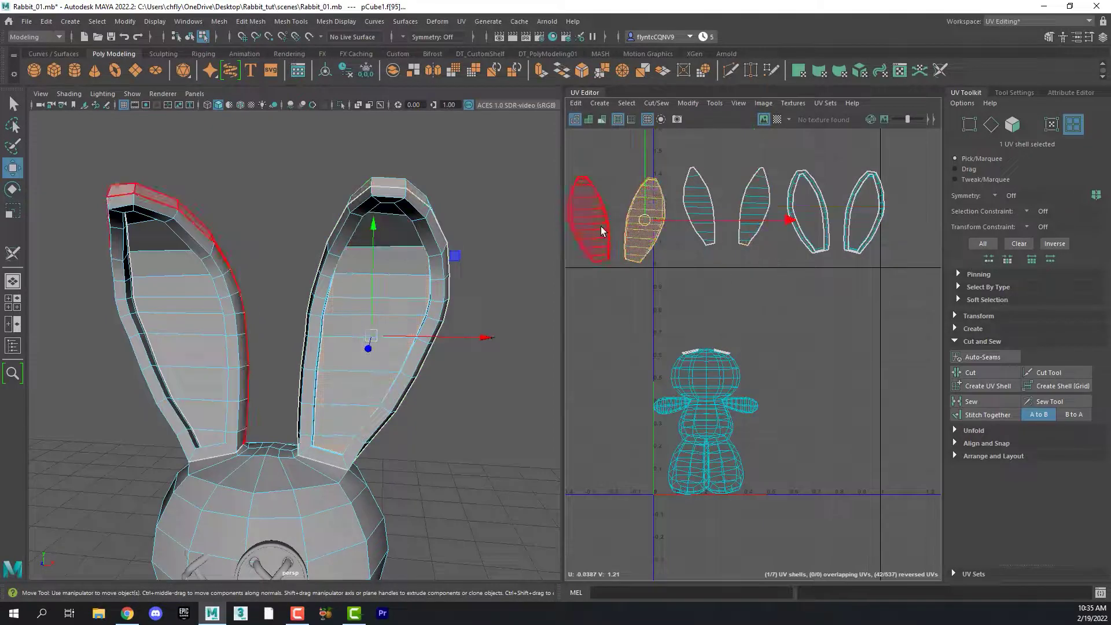
pyautogui.click(588, 220)
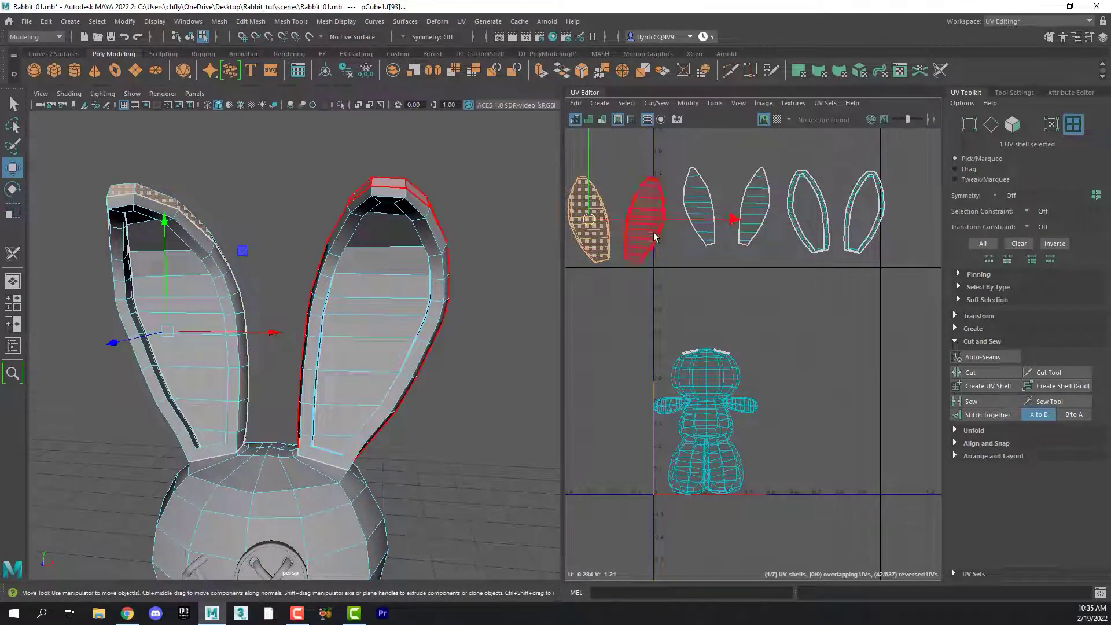
pyautogui.keyDown('shift'); pyautogui.click(649, 201); pyautogui.keyUp('shift')
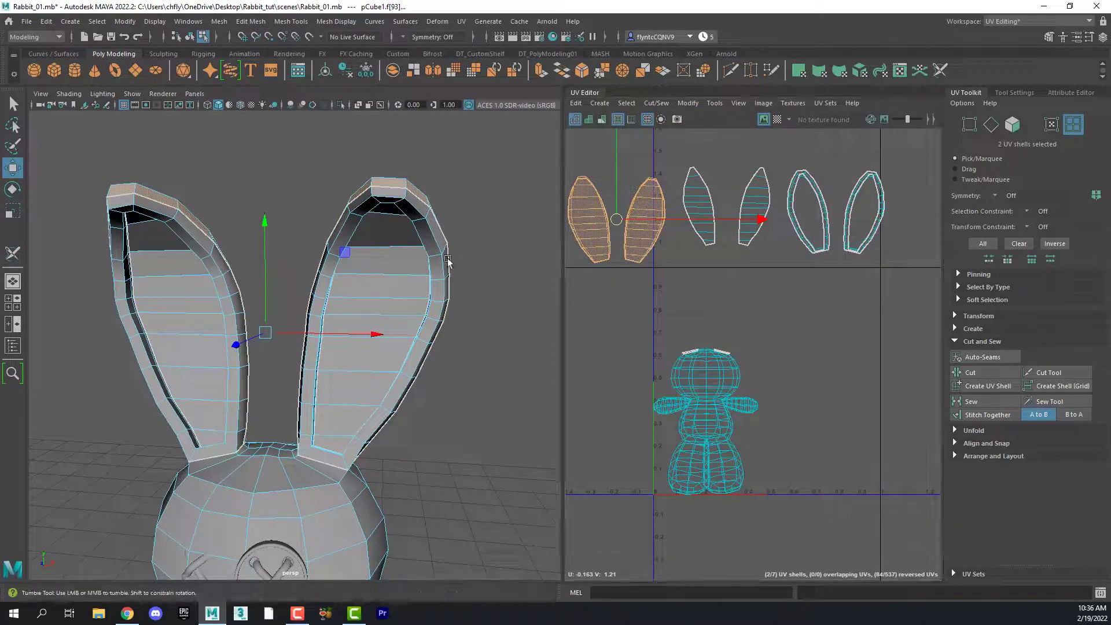
pyautogui.moveTo(443, 261)
pyautogui.keyDown('alt'); pyautogui.mouseDown()
pyautogui.moveTo(276, 265)
pyautogui.moveTo(428, 263)
pyautogui.mouseUp(); pyautogui.keyUp('alt')
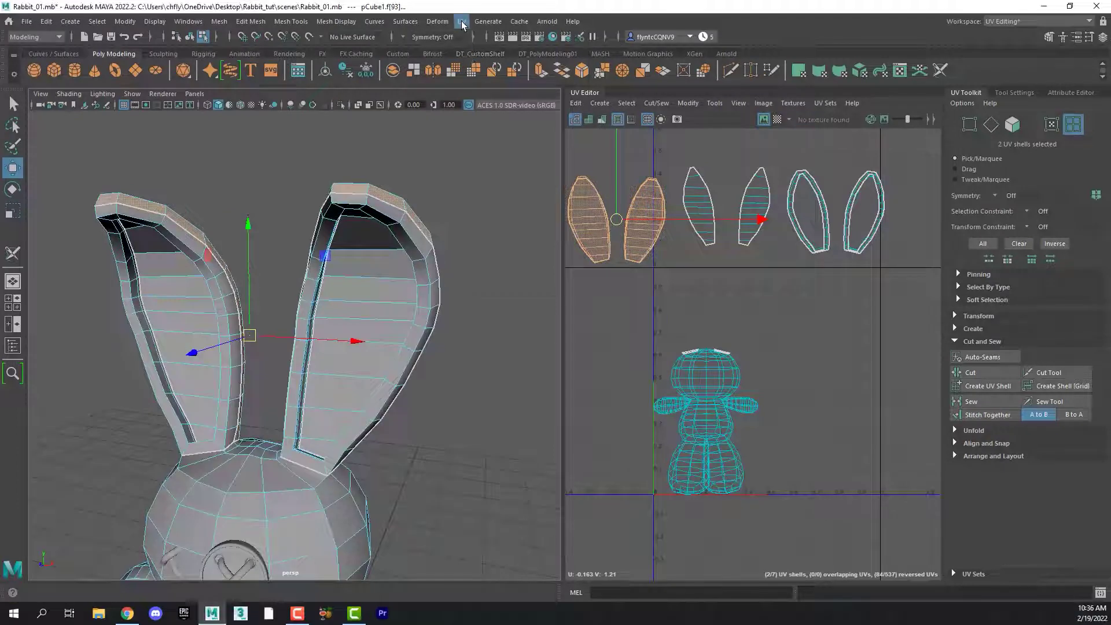
pyautogui.click(461, 22)
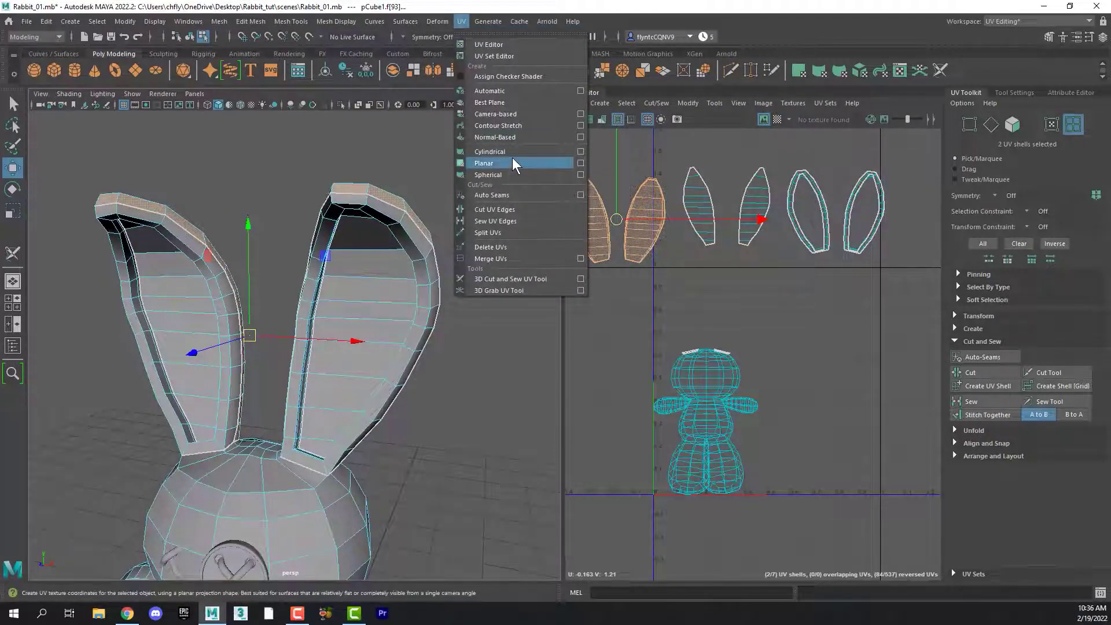
# - Apply a Z-axis planar projection to the two selected ear shells from Planar Mapping Options
pyautogui.click(580, 164)
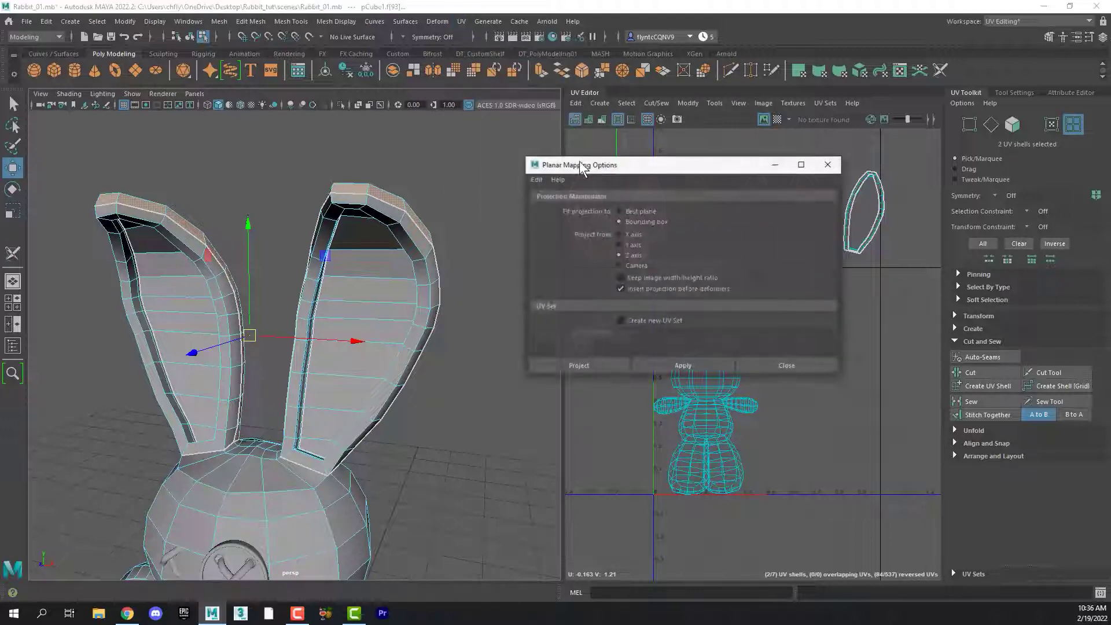
pyautogui.moveTo(597, 158); pyautogui.dragTo(557, 155)
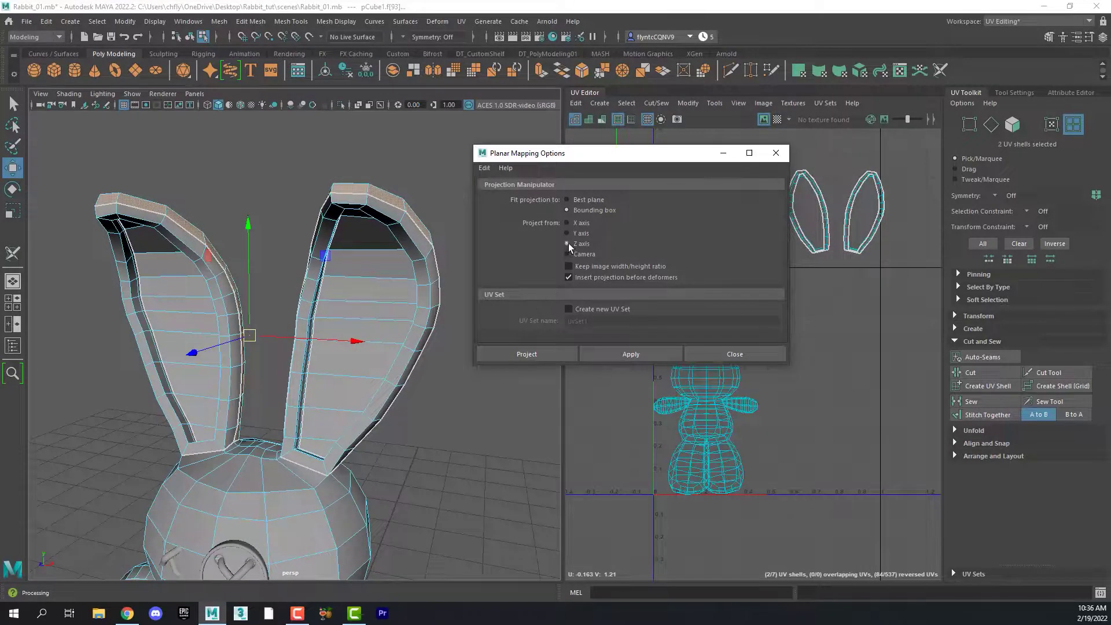
pyautogui.click(550, 355)
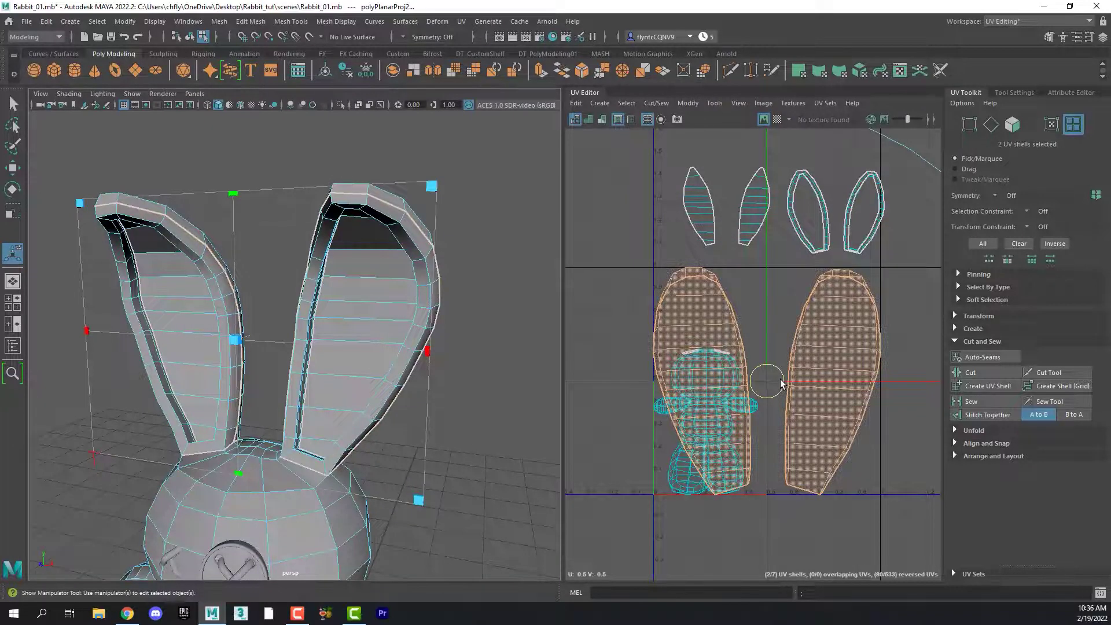
# - Turn on the UV checker display and frame the rabbit's ears up close in the viewport
pyautogui.click(775, 120)
pyautogui.keyDown('alt'); pyautogui.moveTo(379, 338); pyautogui.dragTo(379, 338); pyautogui.keyUp('alt')
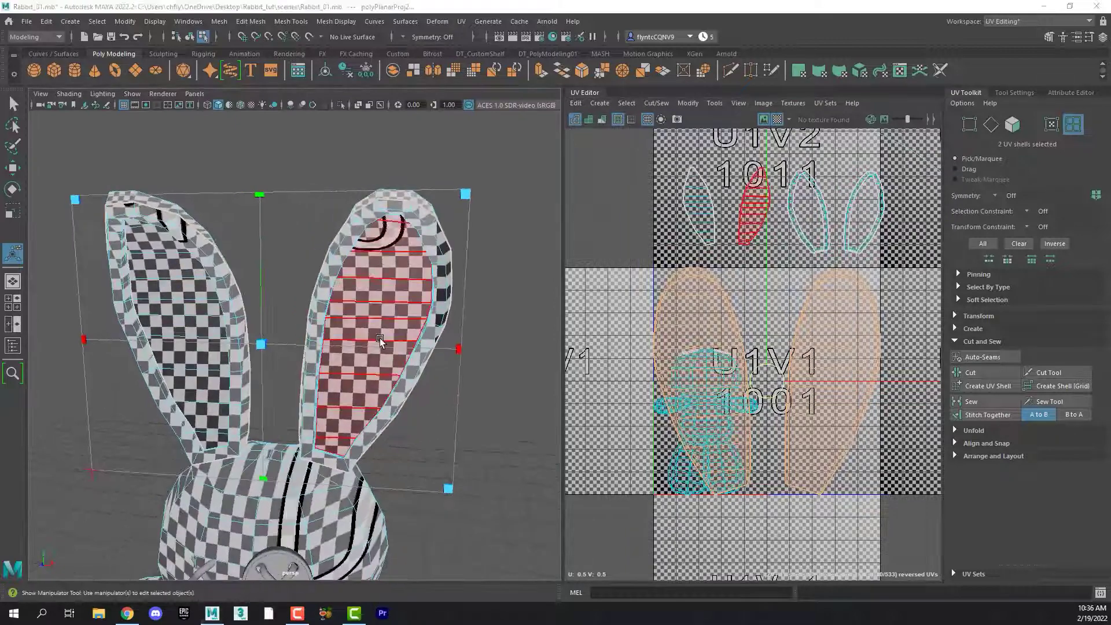
pyautogui.scroll(-3, 379, 339)
pyautogui.scroll(3, 377, 345)
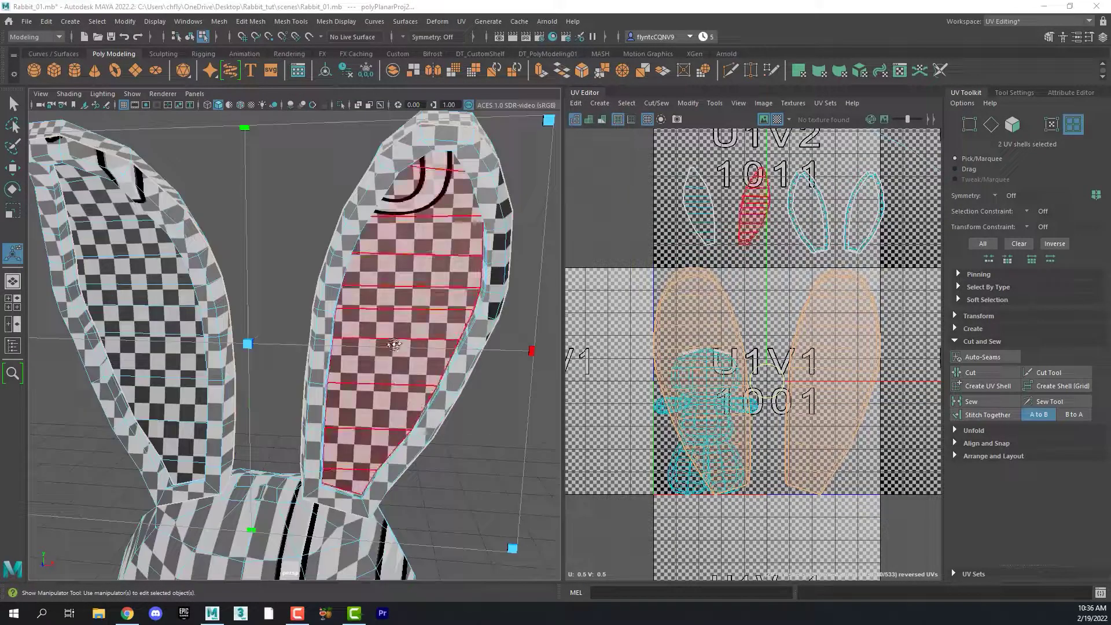
pyautogui.moveTo(394, 345)
pyautogui.keyDown('alt'); pyautogui.mouseDown()
pyautogui.moveTo(412, 342)
pyautogui.moveTo(397, 342)
pyautogui.mouseUp(); pyautogui.keyUp('alt')
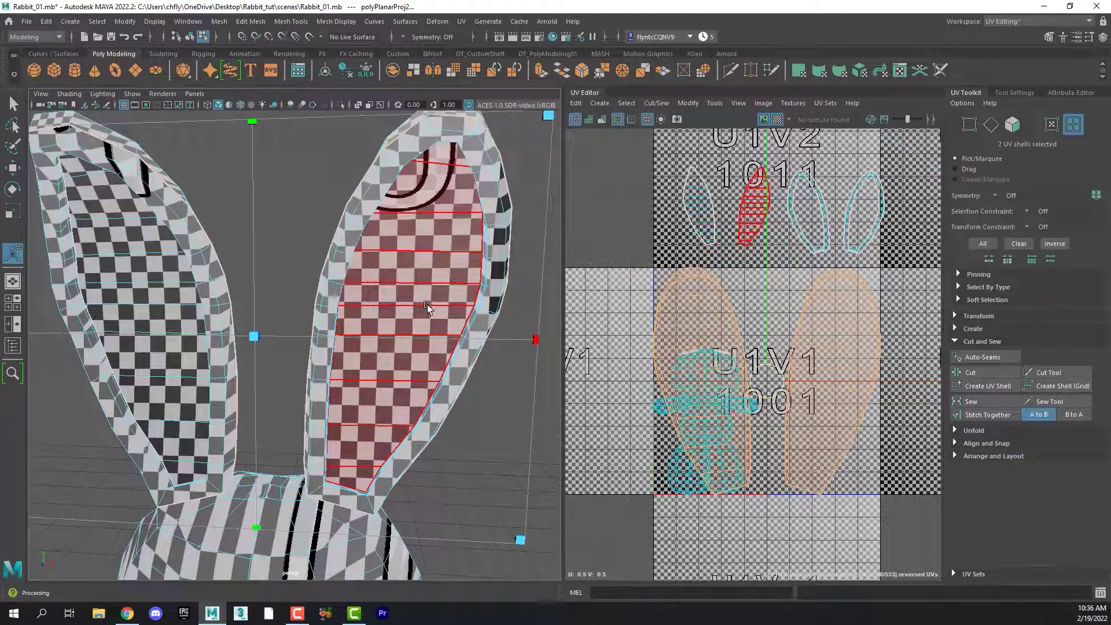
pyautogui.keyDown('alt'); pyautogui.moveTo(427, 307); pyautogui.dragTo(162, 300); pyautogui.keyUp('alt')
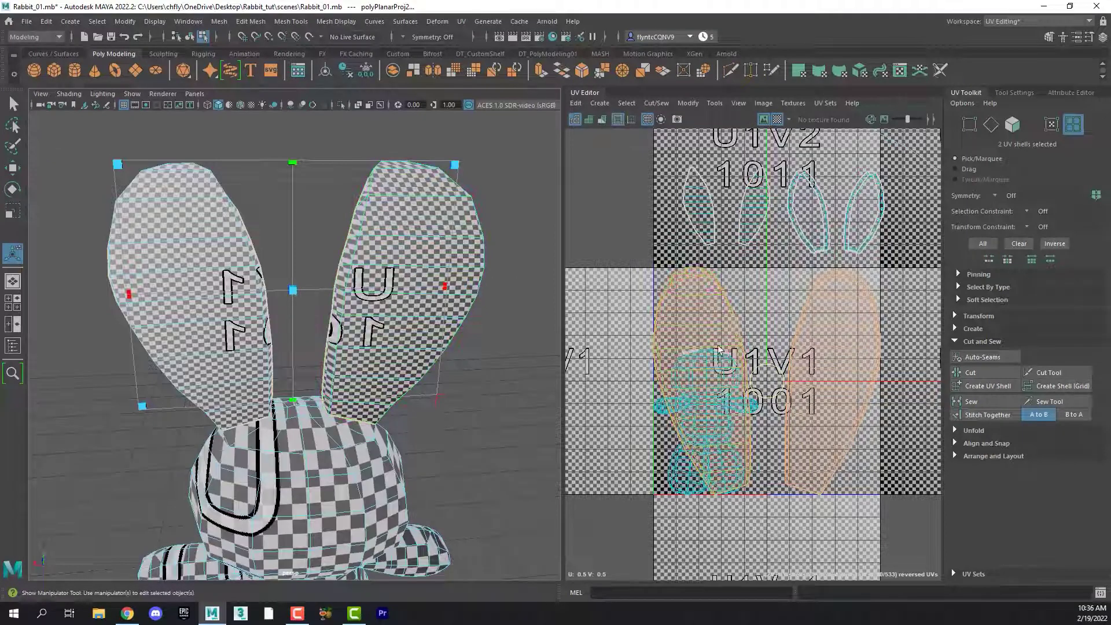
pyautogui.press('a')
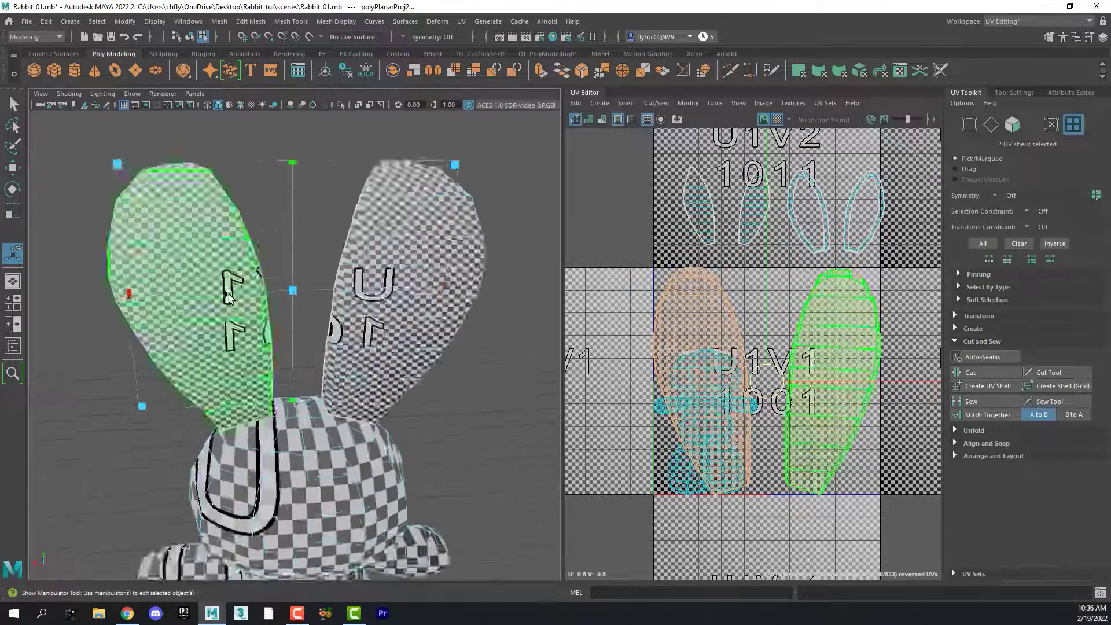
pyautogui.press('f')
pyautogui.scroll(3, 228, 297)
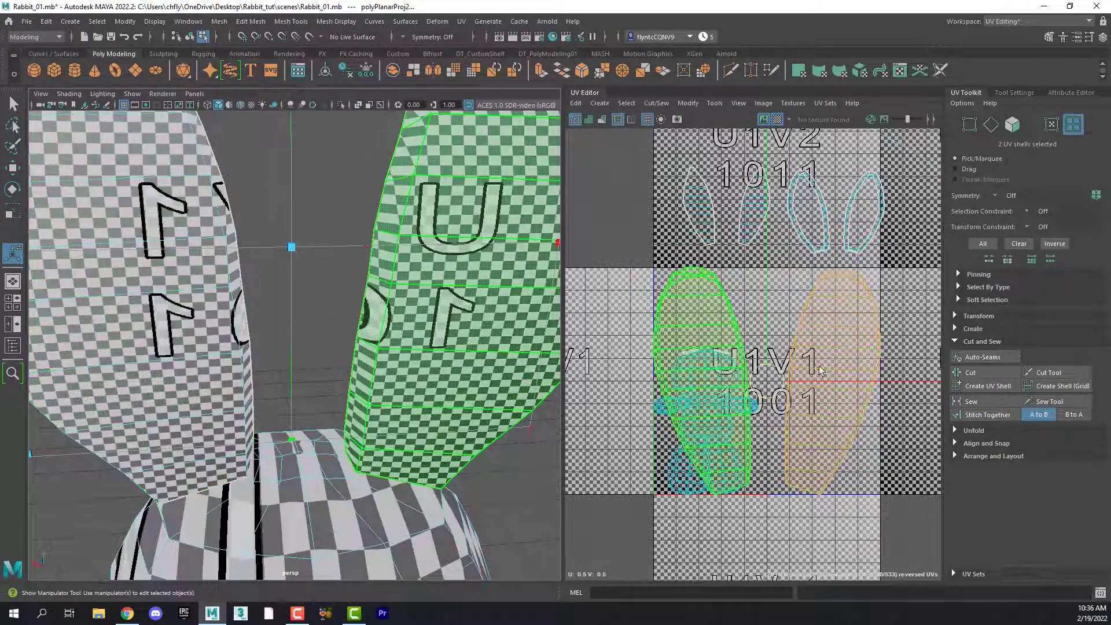
# - Scale the projected ear shells down until their checkers match the body's checker size
pyautogui.press('r')
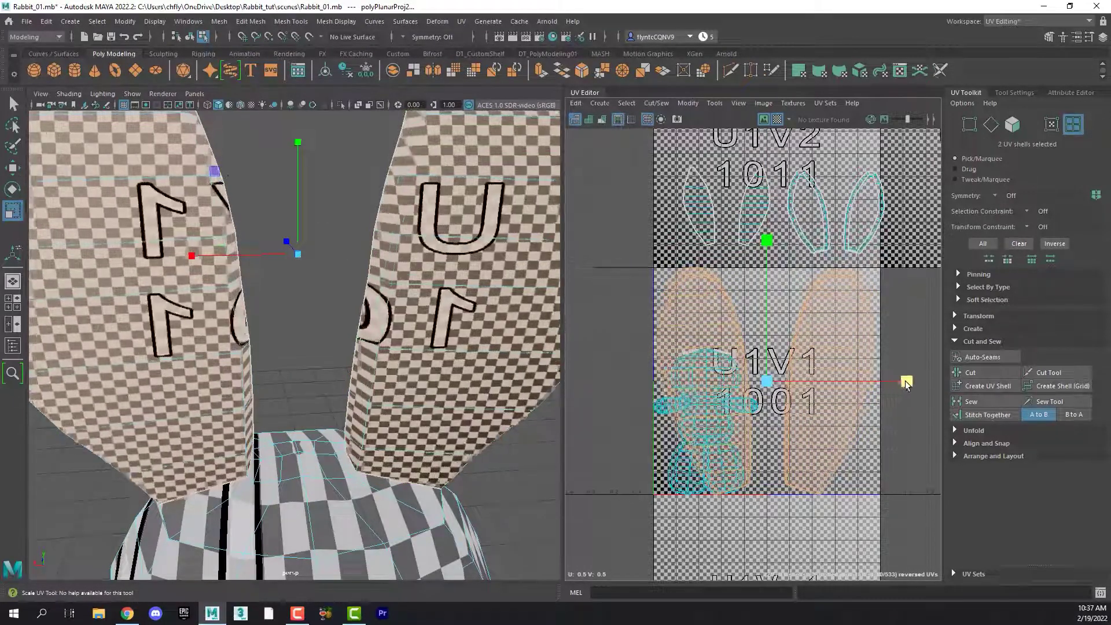
pyautogui.moveTo(907, 385); pyautogui.dragTo(925, 379)
pyautogui.click(780, 403)
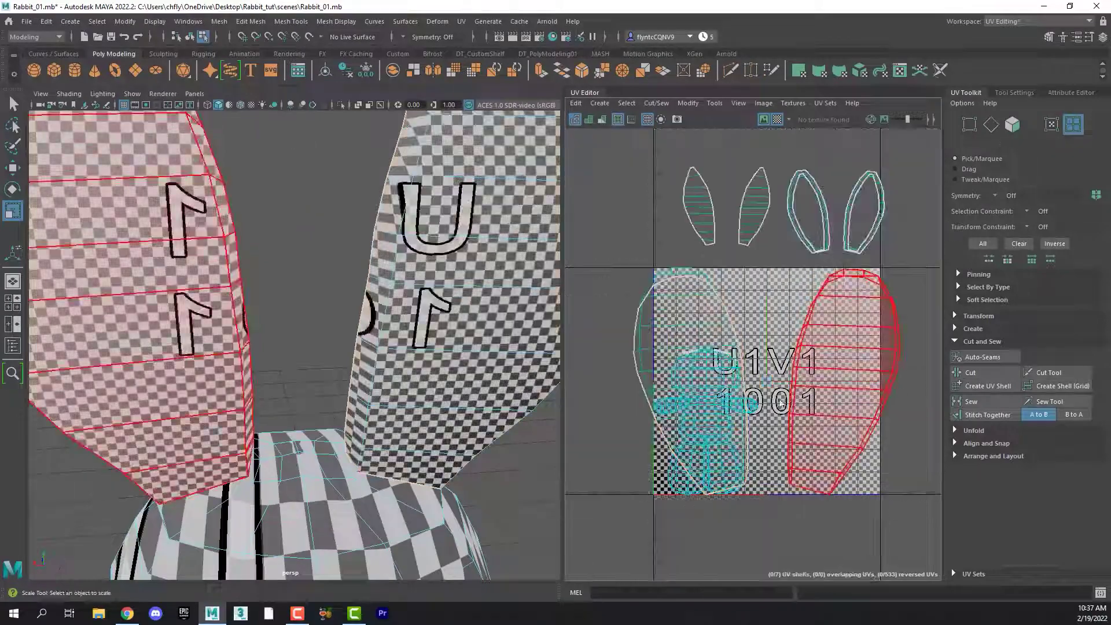
pyautogui.click(711, 347)
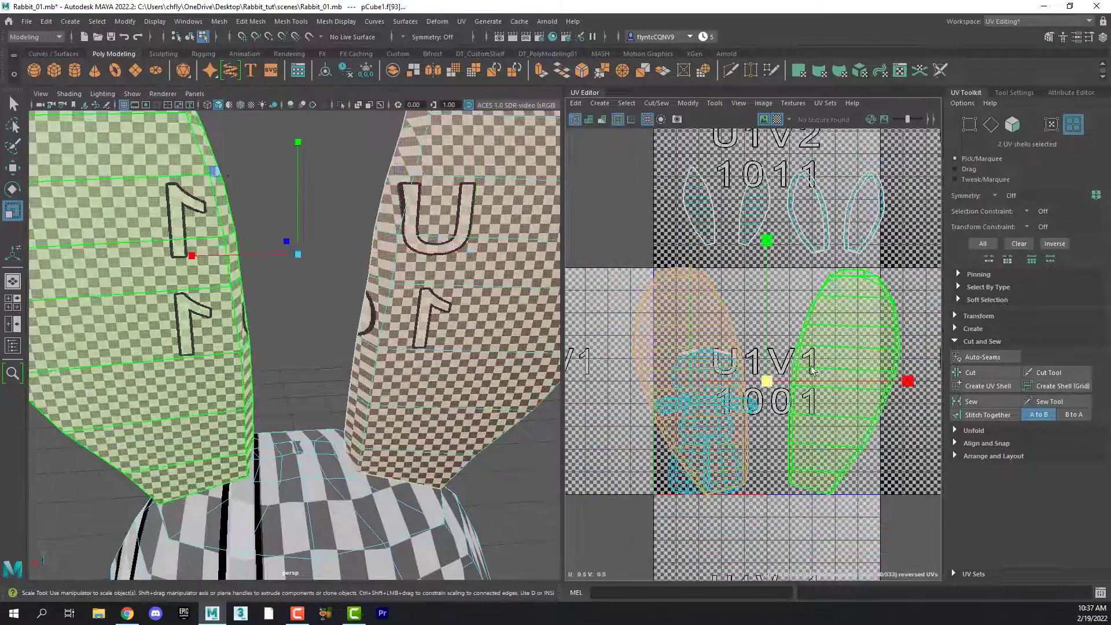
pyautogui.moveTo(771, 383); pyautogui.dragTo(683, 405)
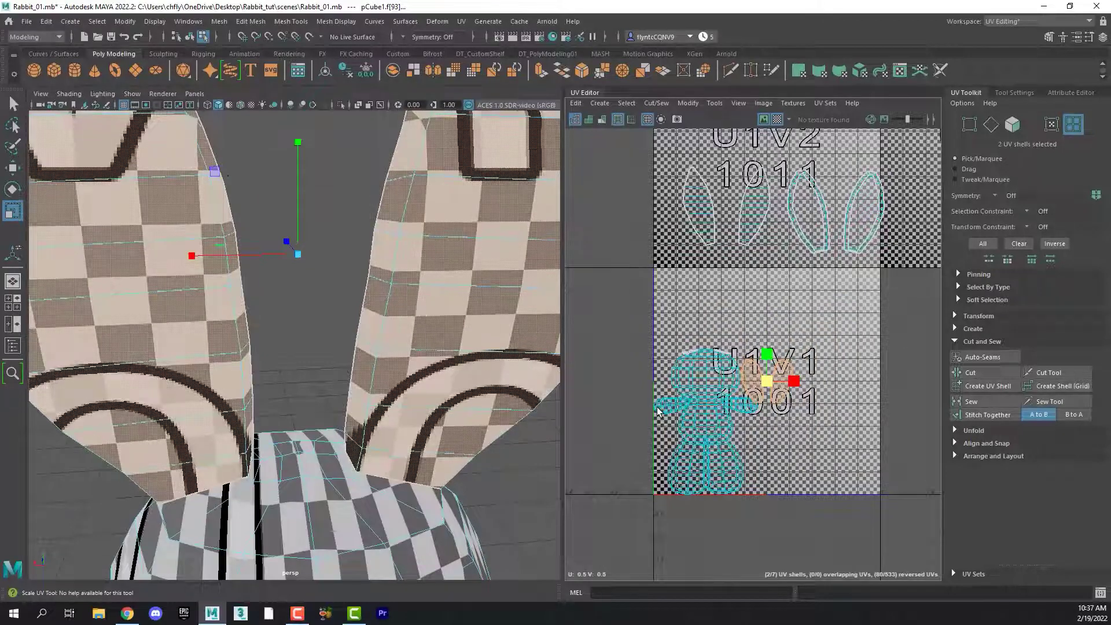
pyautogui.moveTo(658, 411); pyautogui.dragTo(791, 389)
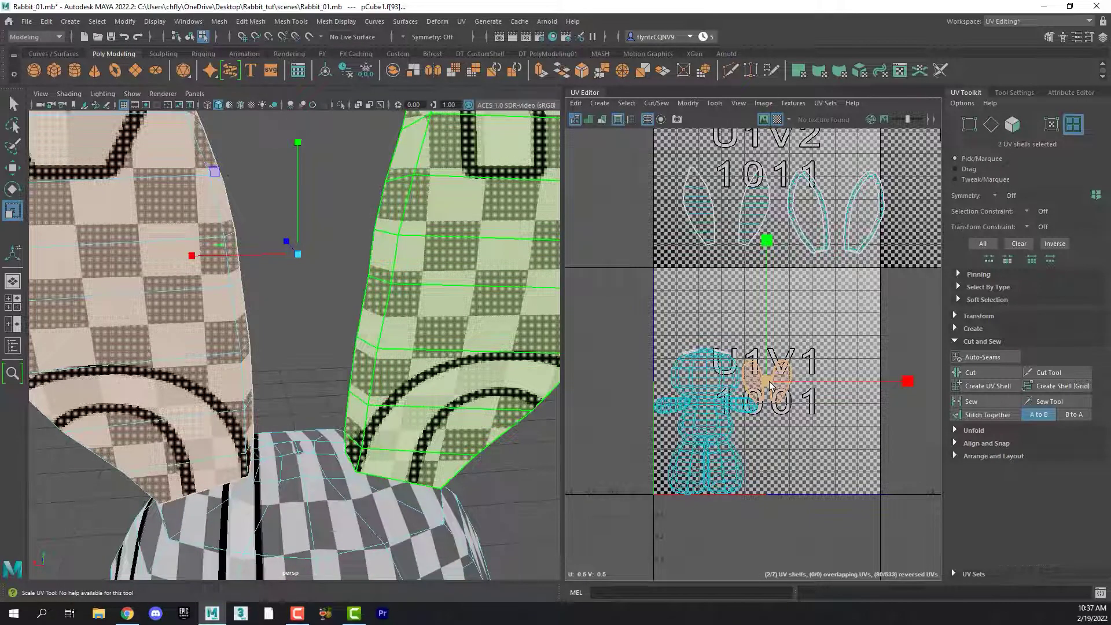
pyautogui.moveTo(769, 386)
pyautogui.mouseDown()
pyautogui.moveTo(758, 382)
pyautogui.moveTo(781, 381)
pyautogui.mouseUp()
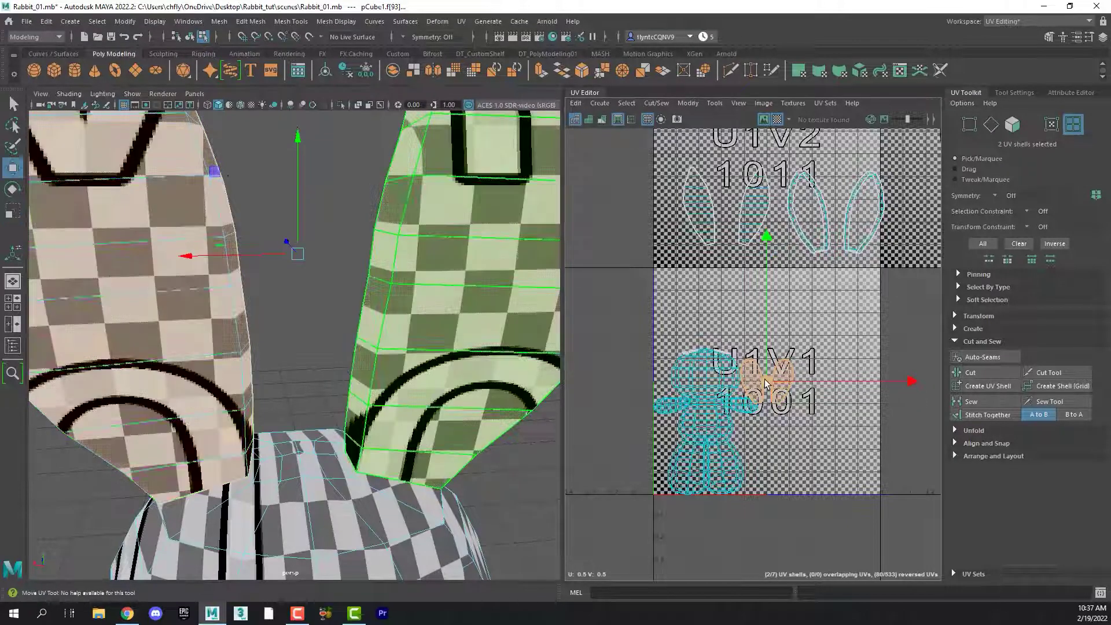
# - Move the scaled ear shells out of the 0–1 tile into the upper-left tile
pyautogui.press('w')
pyautogui.moveTo(781, 385); pyautogui.dragTo(602, 220)
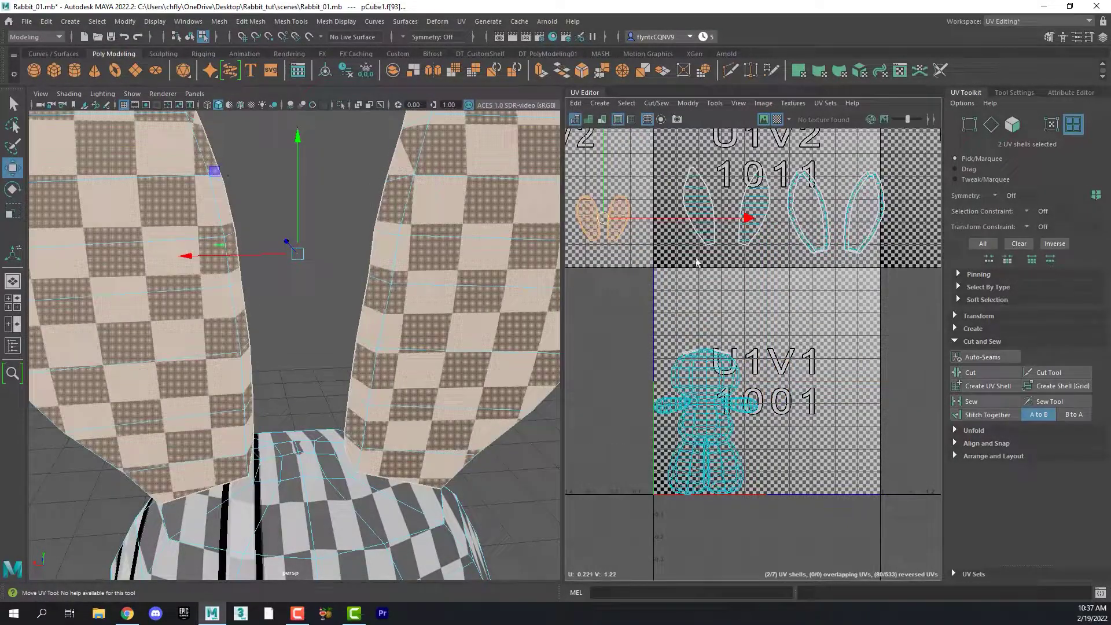
pyautogui.click(746, 232)
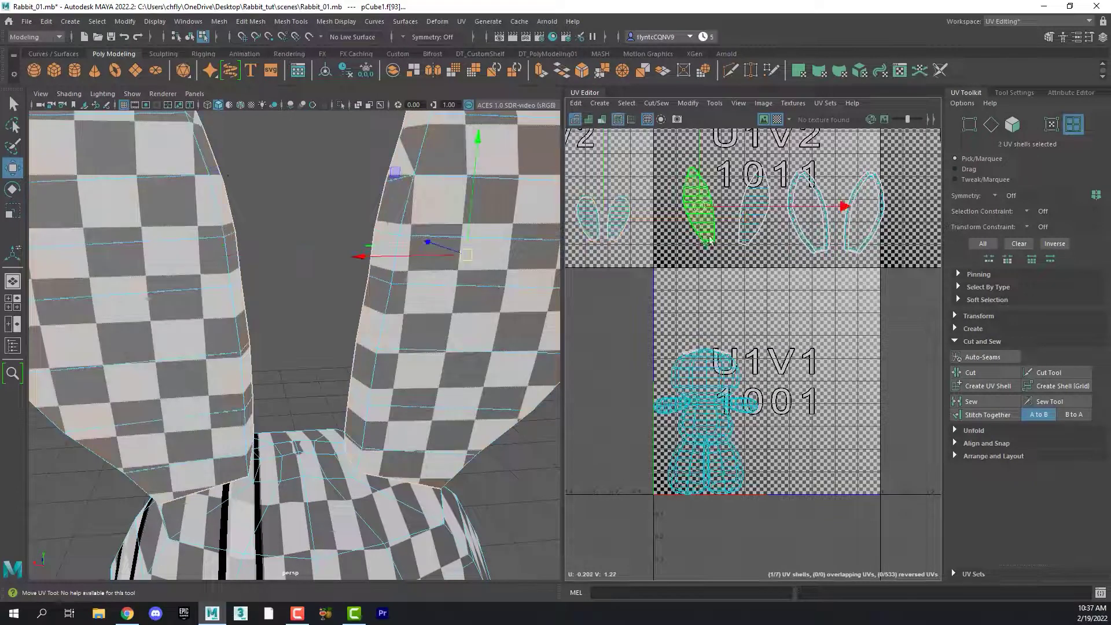
# - Planar-project both selected ear shells along the Z axis and inspect the rabbit's head
pyautogui.keyDown('shift'); pyautogui.click(744, 231); pyautogui.keyUp('shift')
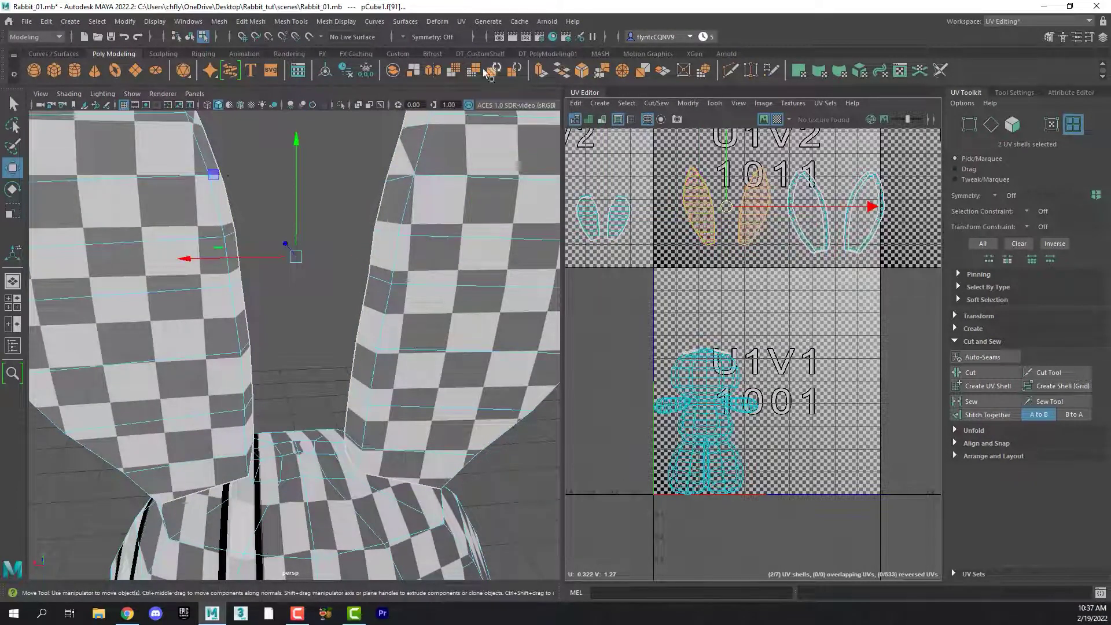
pyautogui.click(461, 21)
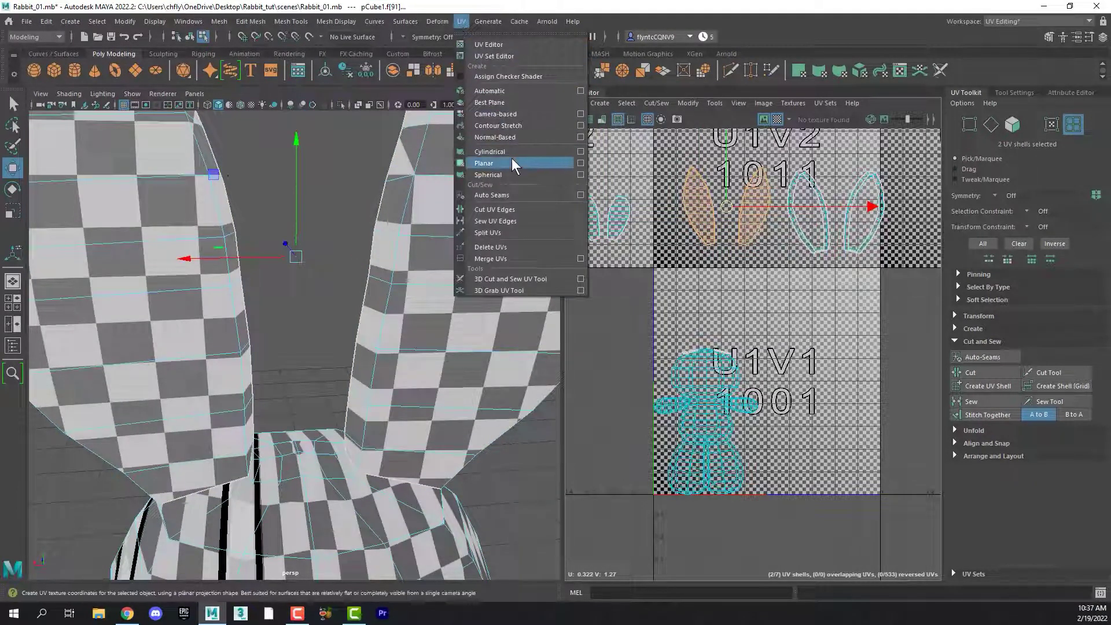
pyautogui.click(581, 163)
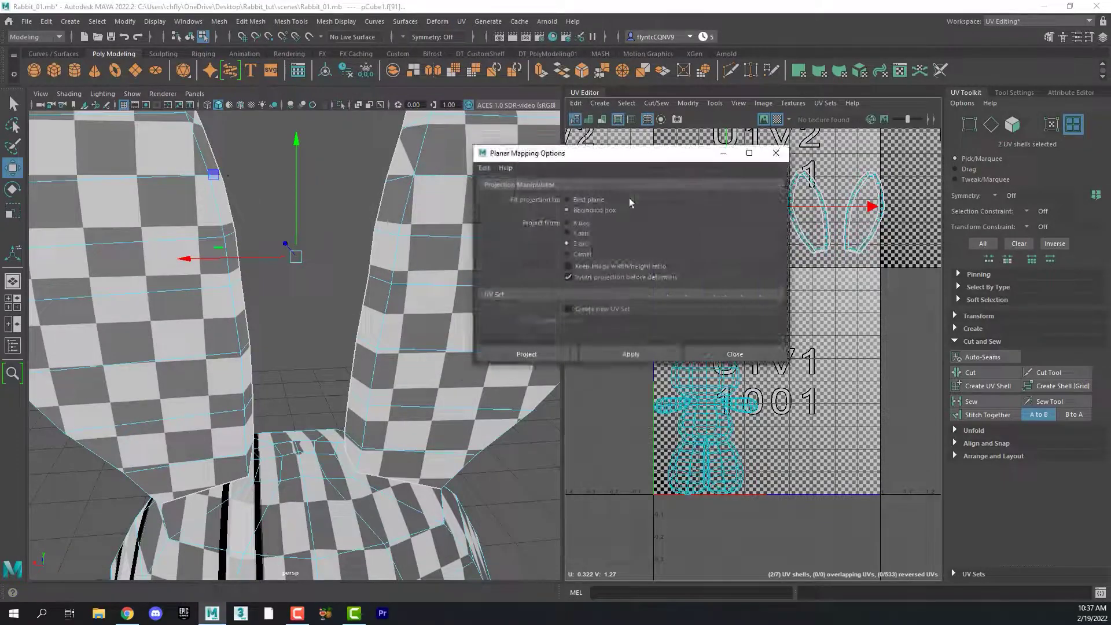
pyautogui.click(567, 243)
pyautogui.click(547, 356)
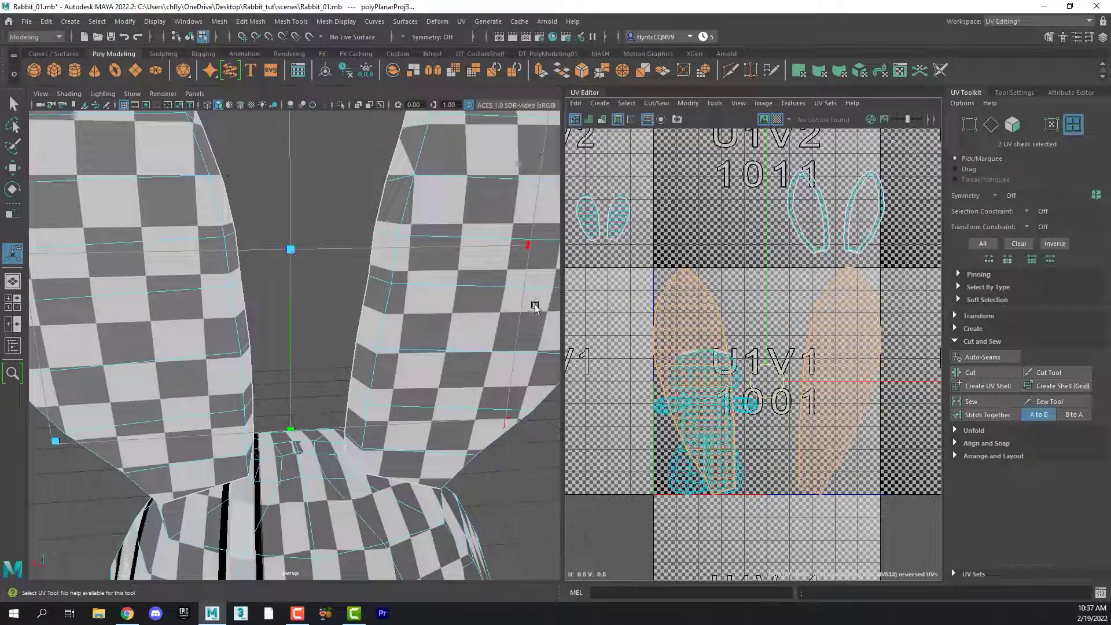
pyautogui.keyDown('alt'); pyautogui.moveTo(500, 311); pyautogui.dragTo(461, 293); pyautogui.keyUp('alt')
pyautogui.scroll(5, 461, 293)
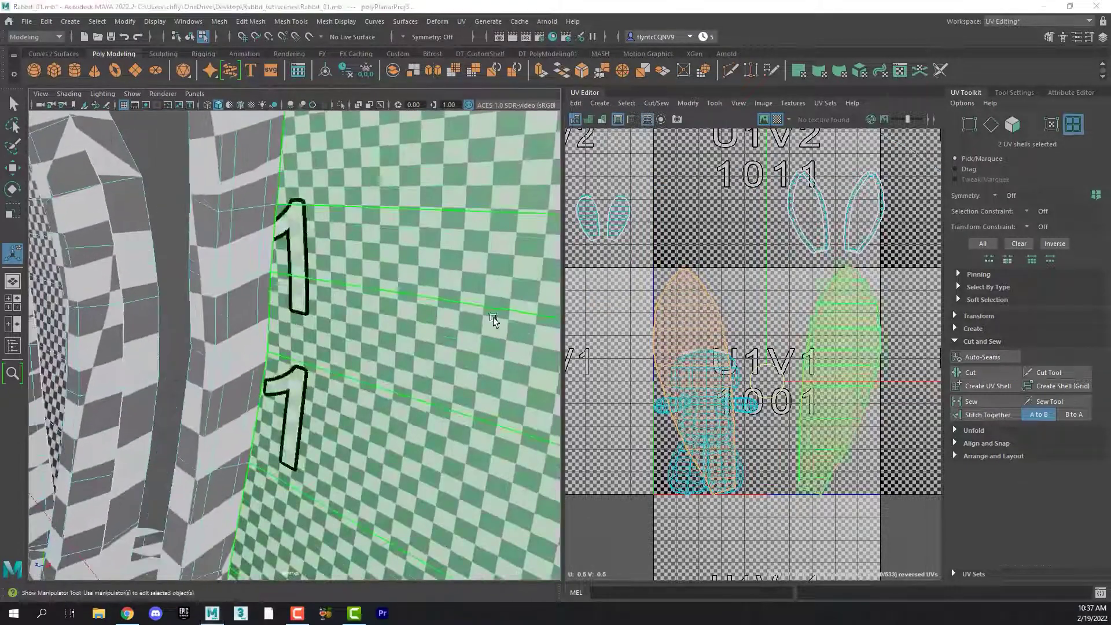
pyautogui.scroll(-8, 493, 317)
pyautogui.moveTo(437, 329)
pyautogui.keyDown('alt'); pyautogui.mouseDown()
pyautogui.moveTo(411, 330)
pyautogui.moveTo(455, 327)
pyautogui.mouseUp(); pyautogui.keyUp('alt')
pyautogui.scroll(-8, 285, 297)
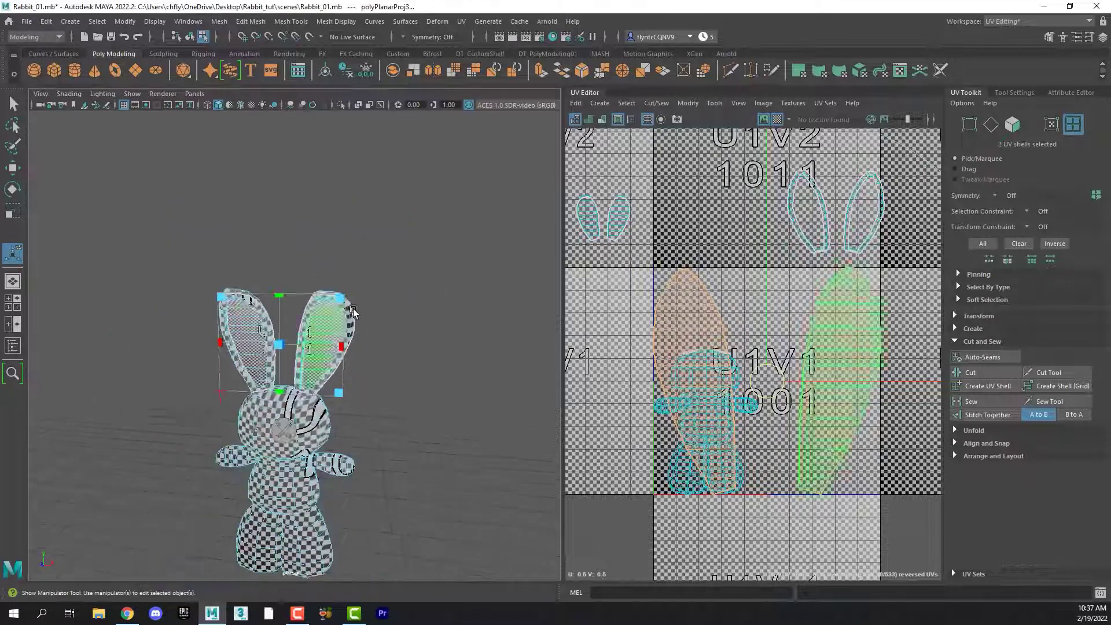
pyautogui.scroll(12, 463, 304)
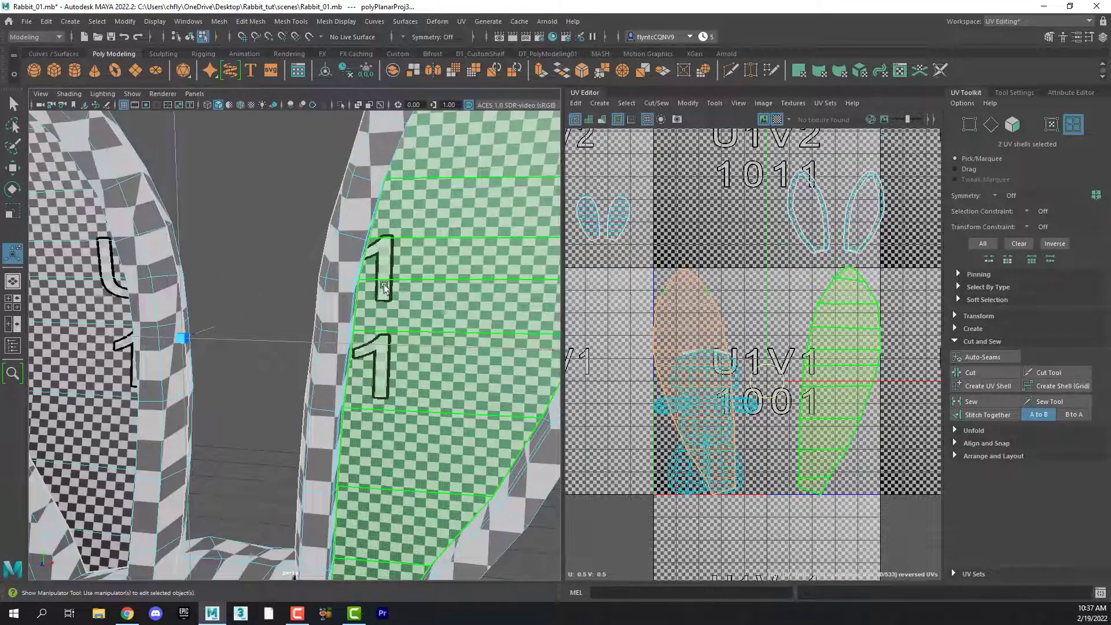
# - Shrink the two ear shells to match the checker and park them in the upper-left tile
pyautogui.click(14, 211)
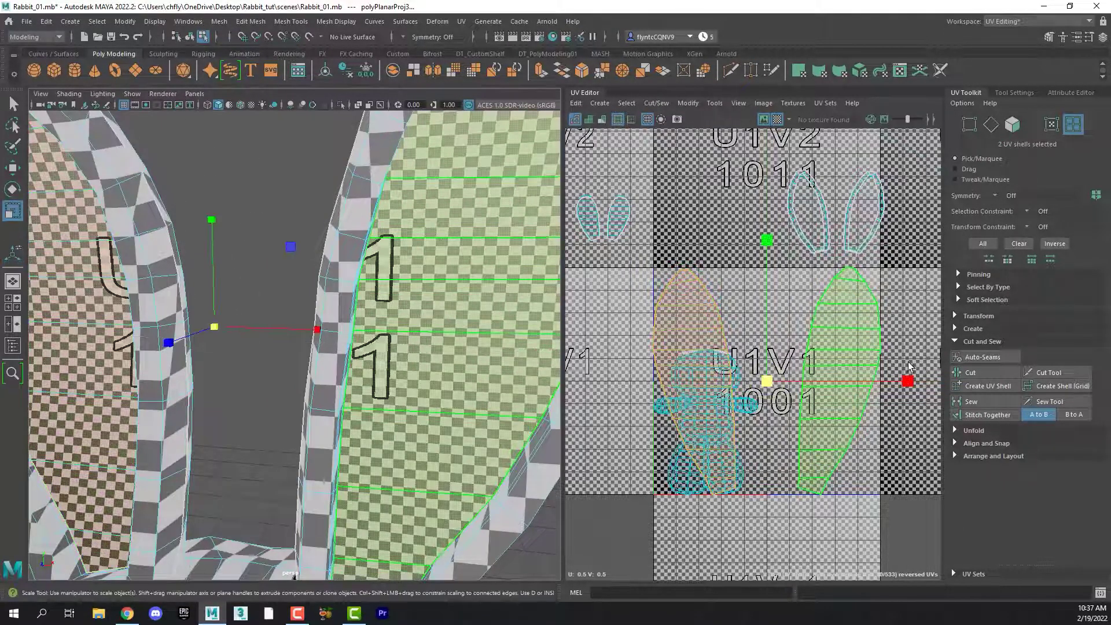
pyautogui.moveTo(910, 382); pyautogui.dragTo(919, 382)
pyautogui.moveTo(768, 383); pyautogui.dragTo(665, 421)
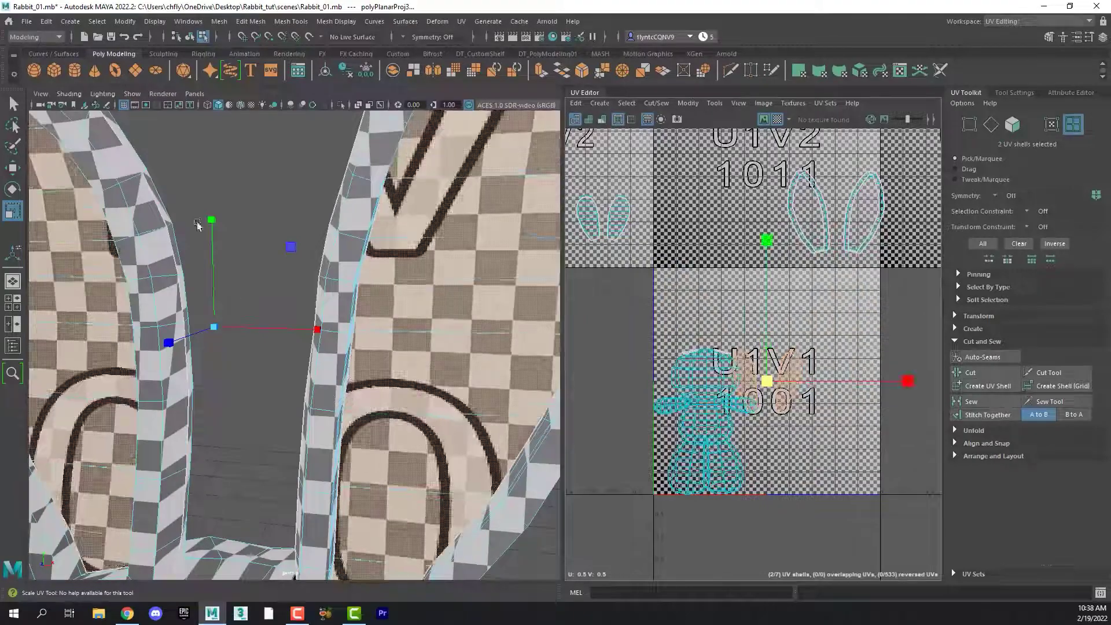
pyautogui.moveTo(766, 382); pyautogui.dragTo(600, 275)
pyautogui.press('r')
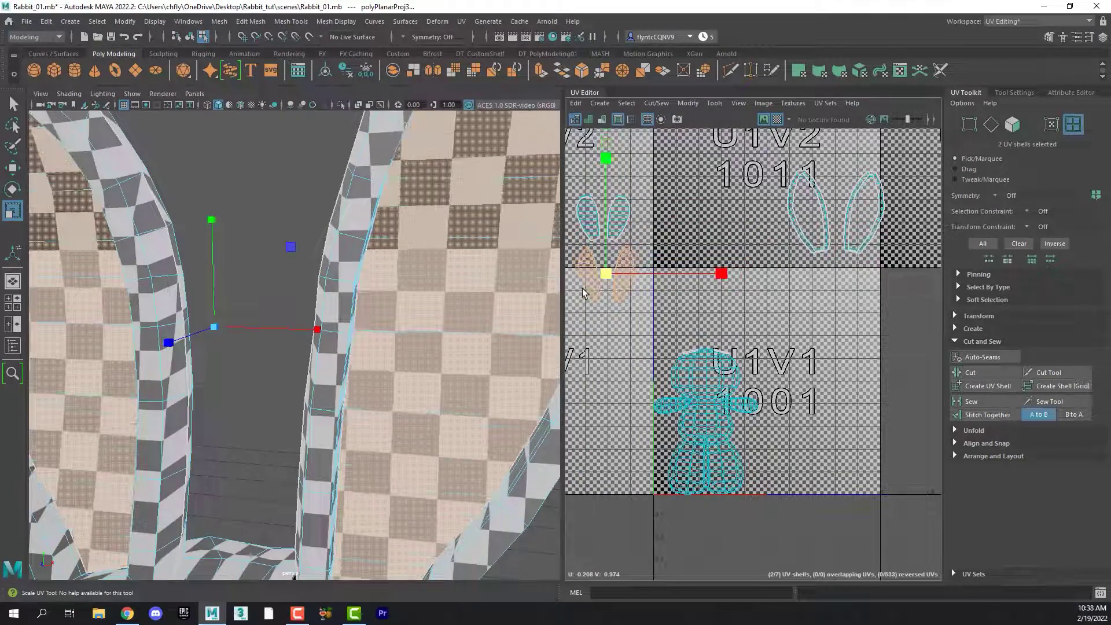
pyautogui.press('w')
pyautogui.moveTo(606, 278); pyautogui.dragTo(607, 165)
# - Select the last two ear shells in the 1011 tile and planar-project them
pyautogui.click(826, 230)
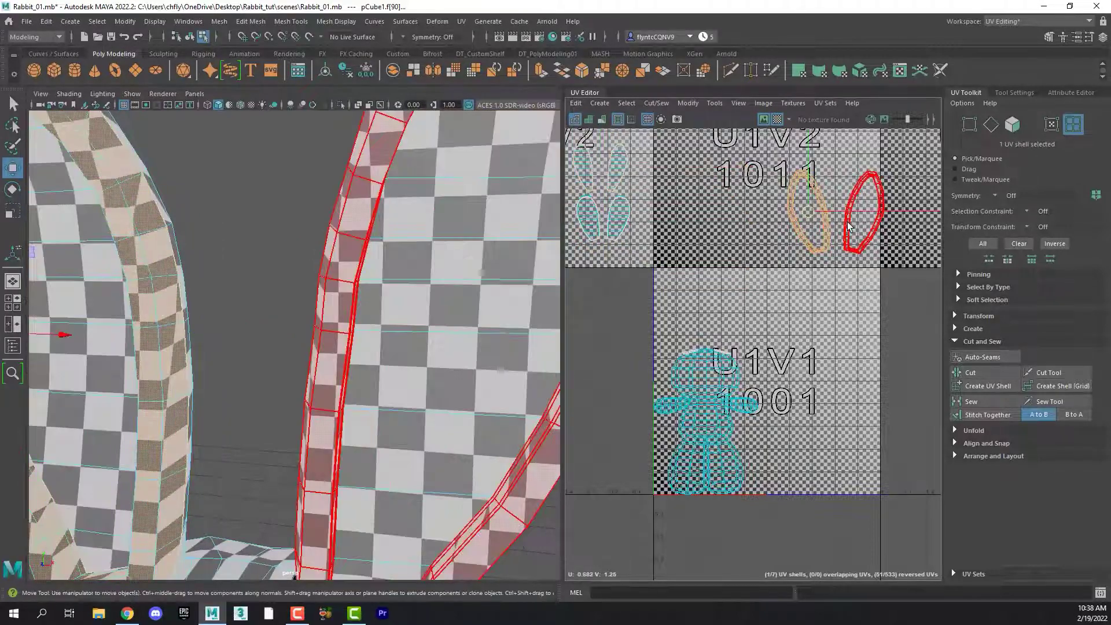
pyautogui.keyDown('shift'); pyautogui.click(863, 213); pyautogui.keyUp('shift')
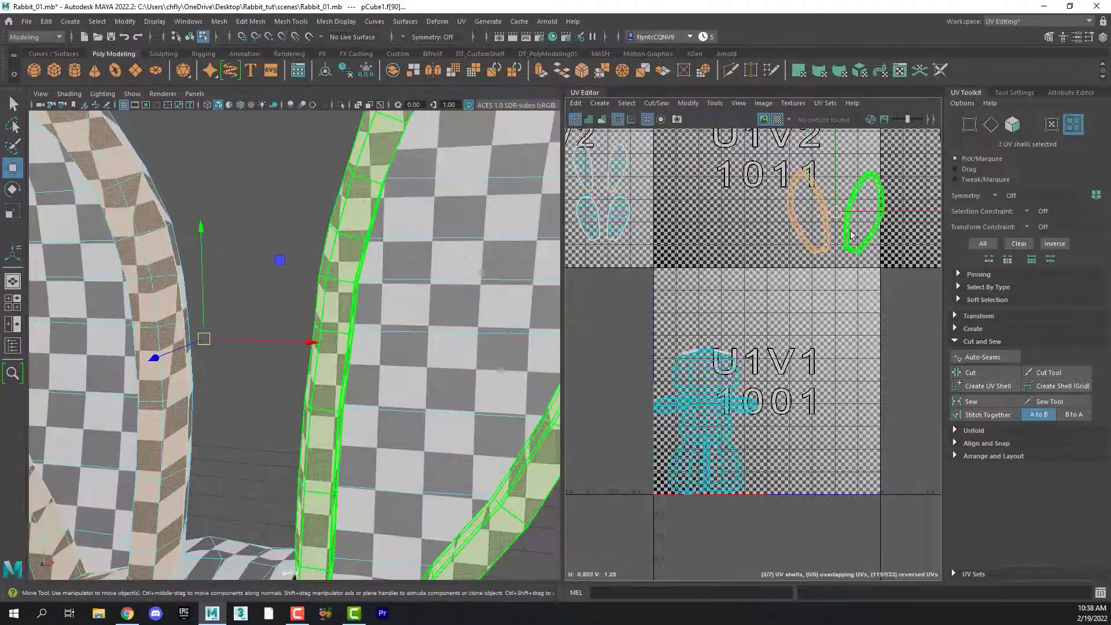
pyautogui.click(461, 22)
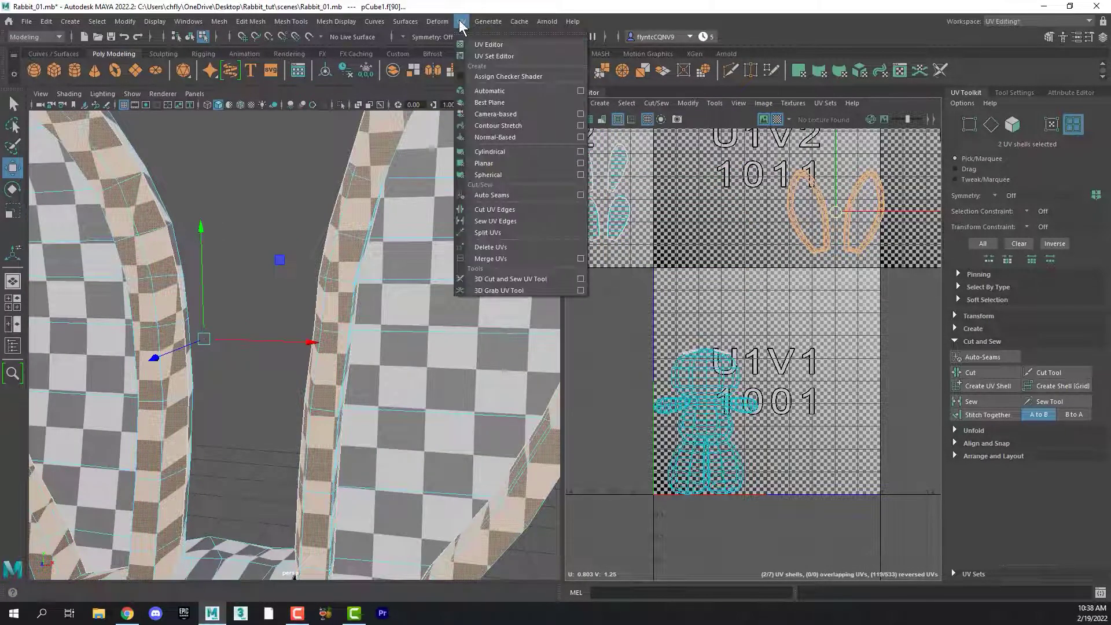
pyautogui.click(581, 163)
pyautogui.click(547, 353)
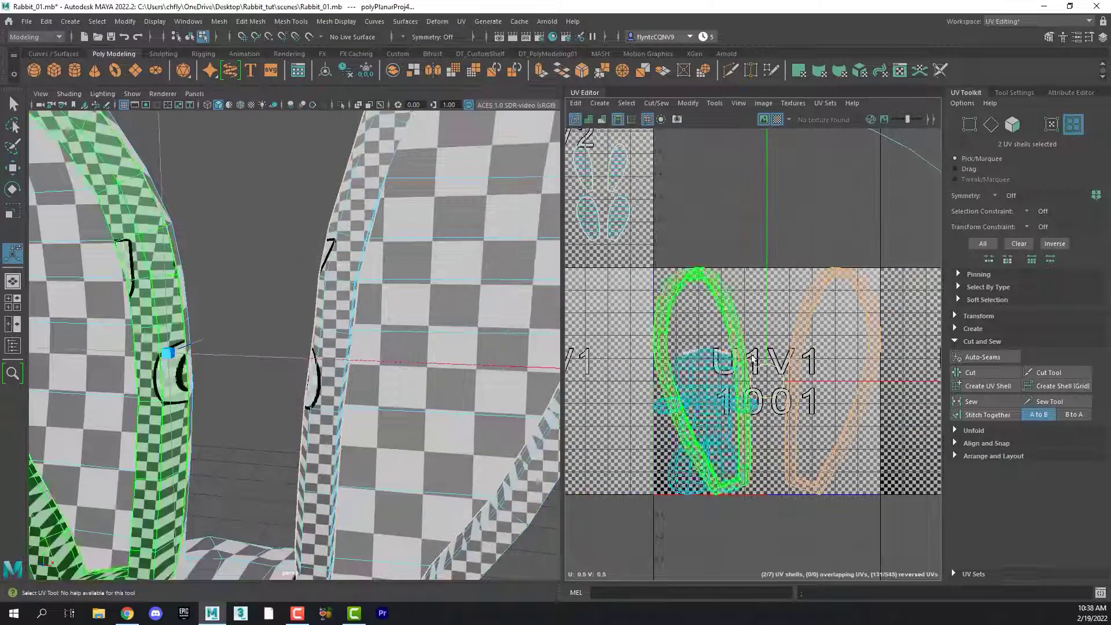
# - Scale the ear shells down, move them up beside the other ear shells, and deselect
pyautogui.click(12, 210)
pyautogui.moveTo(907, 380); pyautogui.dragTo(932, 381)
pyautogui.moveTo(769, 383); pyautogui.dragTo(700, 383)
pyautogui.press('w')
pyautogui.moveTo(768, 383); pyautogui.dragTo(674, 171)
pyautogui.click(727, 243)
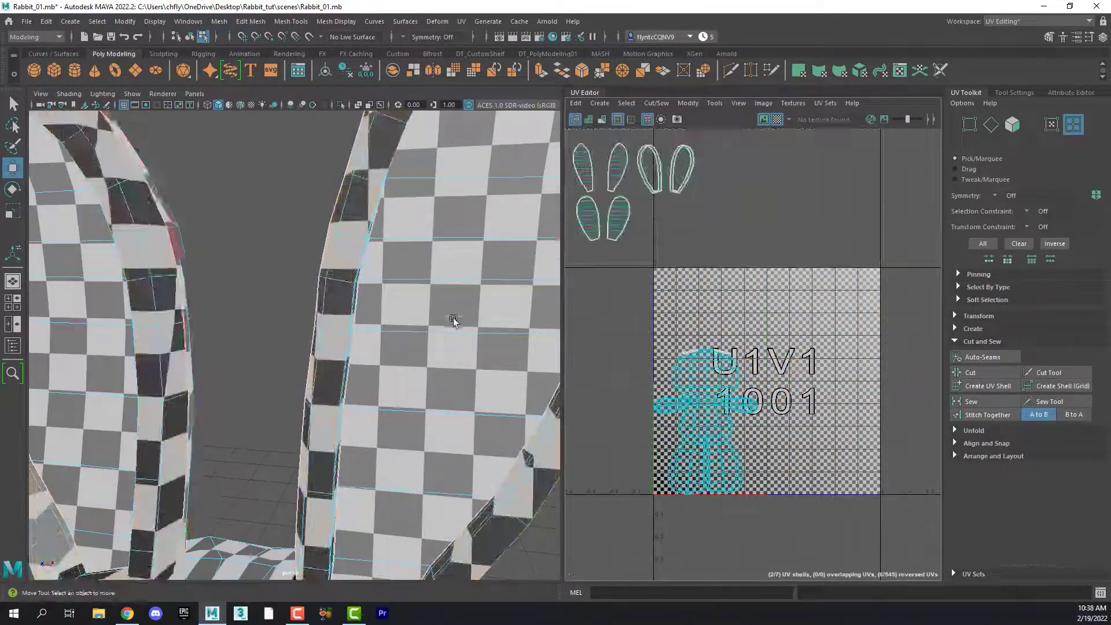
# - Zoom out and orbit to see the checker texture on the rabbit's head and ears
pyautogui.scroll(-3, 454, 320)
pyautogui.moveTo(454, 318)
pyautogui.keyDown('alt'); pyautogui.mouseDown()
pyautogui.moveTo(407, 349)
pyautogui.moveTo(273, 351)
pyautogui.moveTo(355, 347)
pyautogui.moveTo(210, 258)
pyautogui.moveTo(228, 339)
pyautogui.moveTo(413, 343)
pyautogui.moveTo(451, 308)
pyautogui.mouseUp(); pyautogui.keyUp('alt')
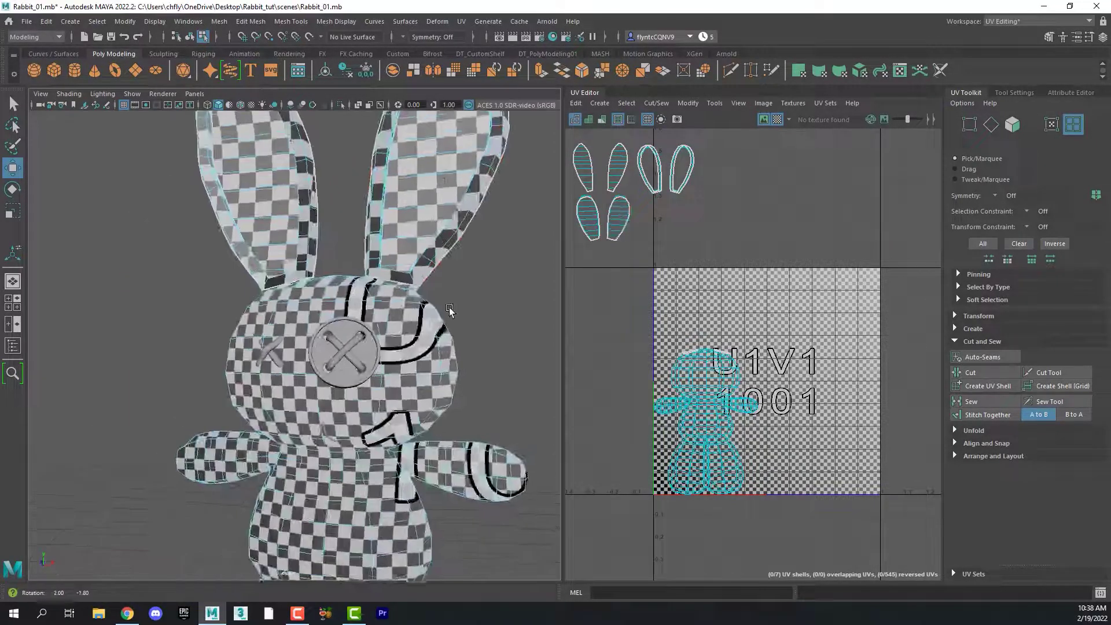